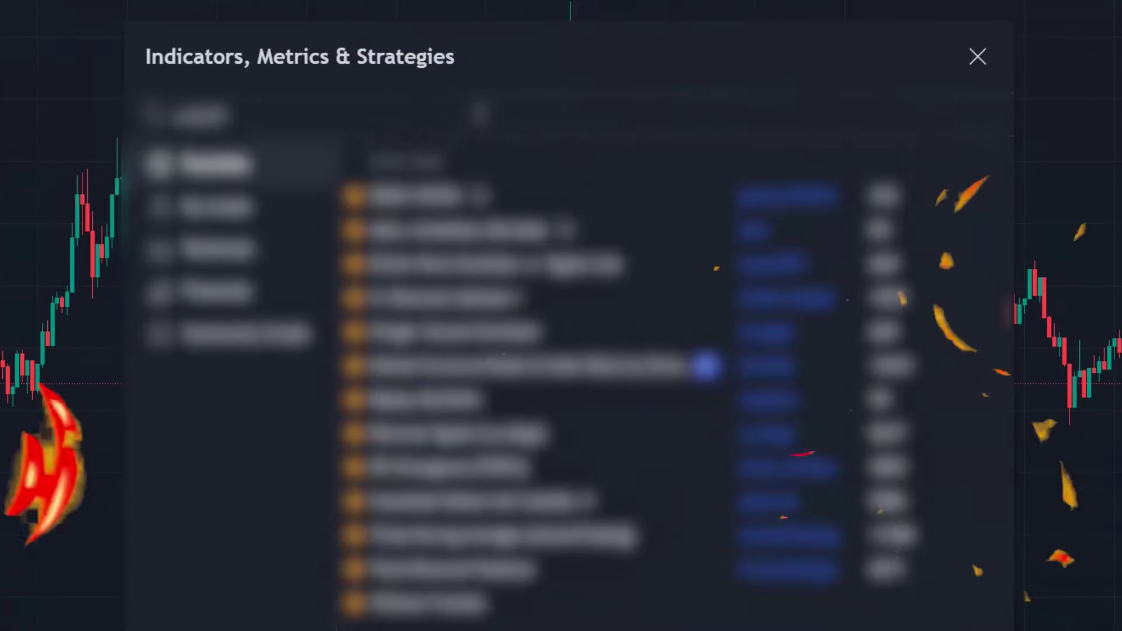
pyautogui.write('asdasdasdasd')
pyautogui.press('BackSpace')
pyautogui.press('BackSpace')
pyautogui.press('BackSpace')
pyautogui.press('BackSpace')
pyautogui.press('BackSpace')
pyautogui.press('BackSpace')
pyautogui.press('BackSpace')
pyautogui.press('BackSpace')
pyautogui.press('BackSpace')
pyautogui.press('BackSpace')
pyautogui.press('BackSpace')
pyautogui.press('BackSpace')
pyautogui.press('BackSpace')
pyautogui.press('BackSpace')
pyautogui.press('BackSpace')
pyautogui.press('BackSpace')
pyautogui.press('BackSpace')
pyautogui.press('BackSpace')
pyautogui.write('buy sell')
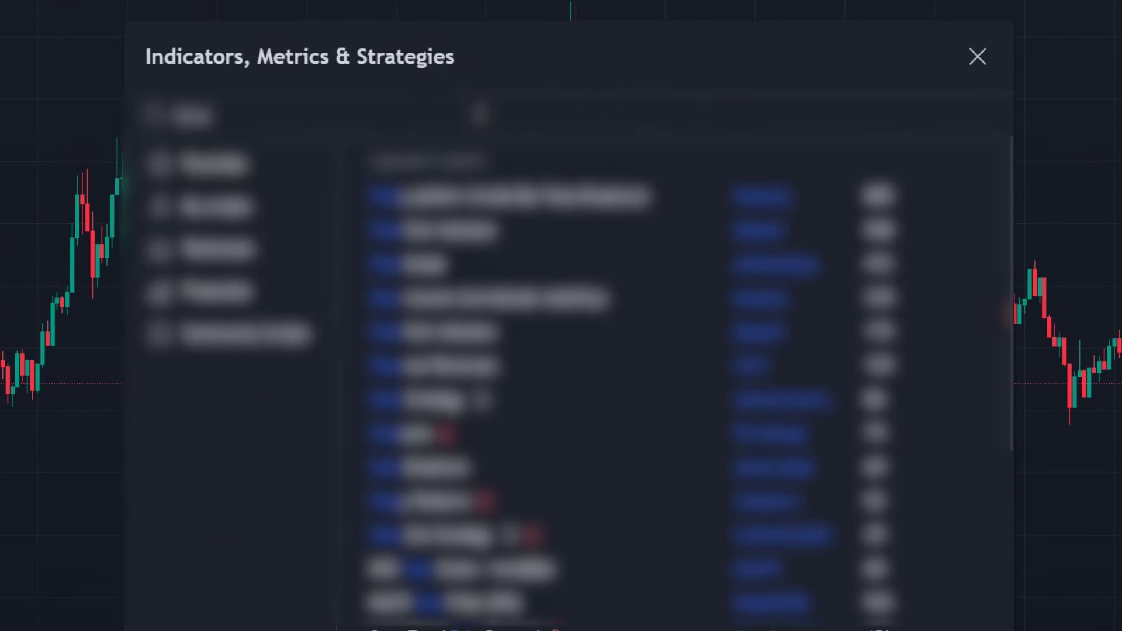
pyautogui.press('BackSpace')
pyautogui.press('BackSpace')
pyautogui.press('BackSpace')
pyautogui.press('BackSpace')
pyautogui.press('BackSpace')
pyautogui.press('BackSpace')
pyautogui.press('BackSpace')
pyautogui.press('BackSpace')
pyautogui.press('BackSpace')
pyautogui.press('BackSpace')
pyautogui.press('BackSpace')
pyautogui.press('BackSpace')
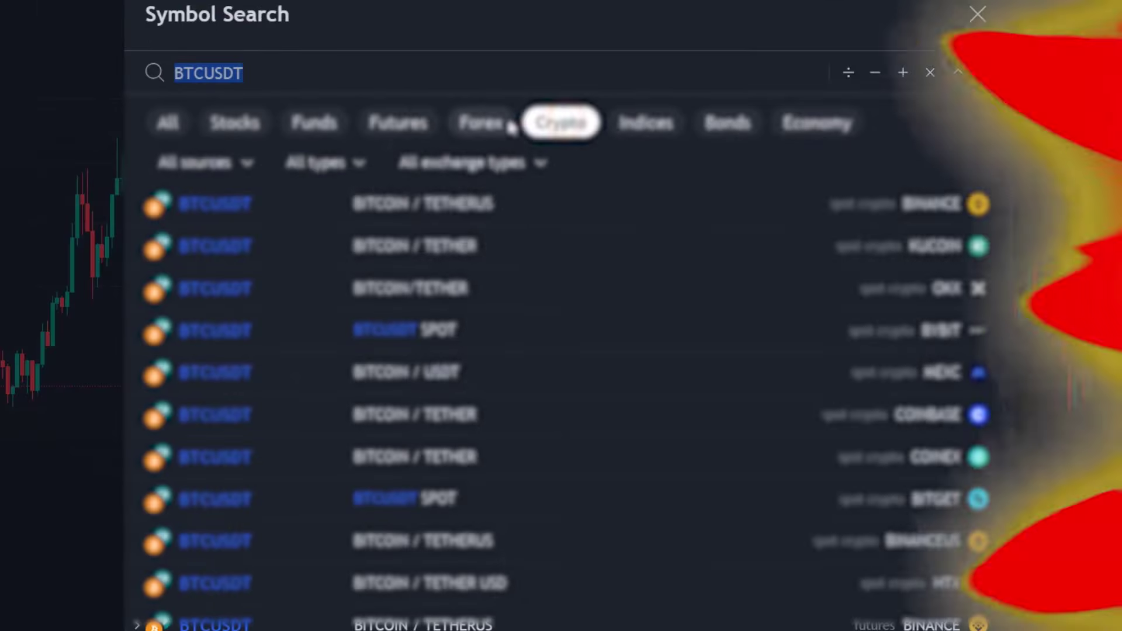
# Check the BTCUSDT symbol search under the Forex and Stocks categories
pyautogui.click(483, 120)
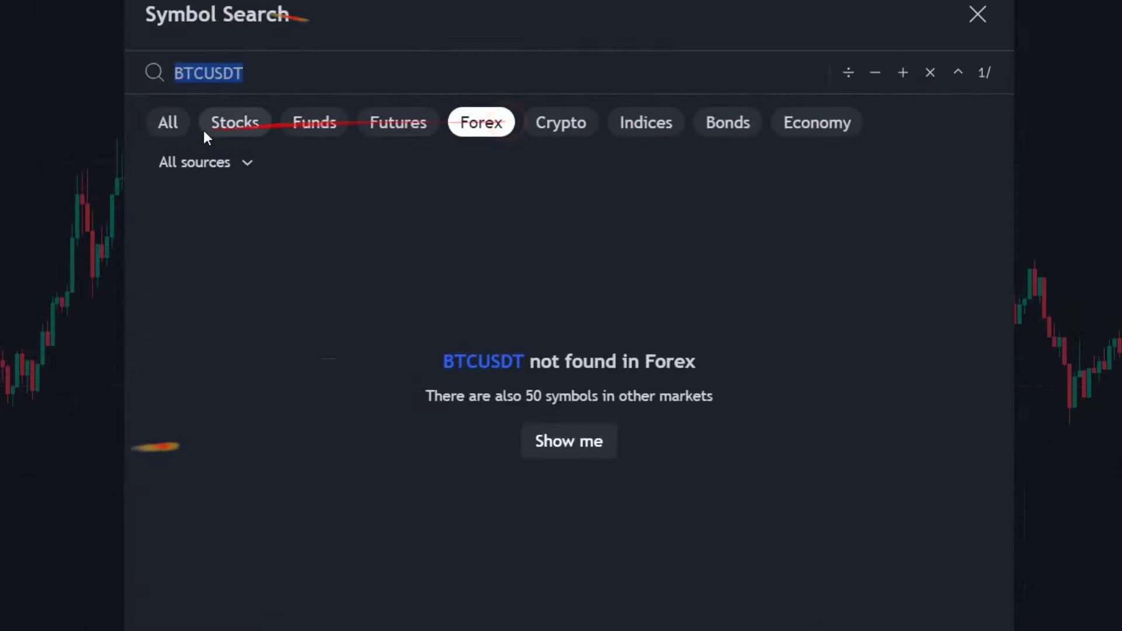
pyautogui.click(224, 122)
pyautogui.click(38, 175)
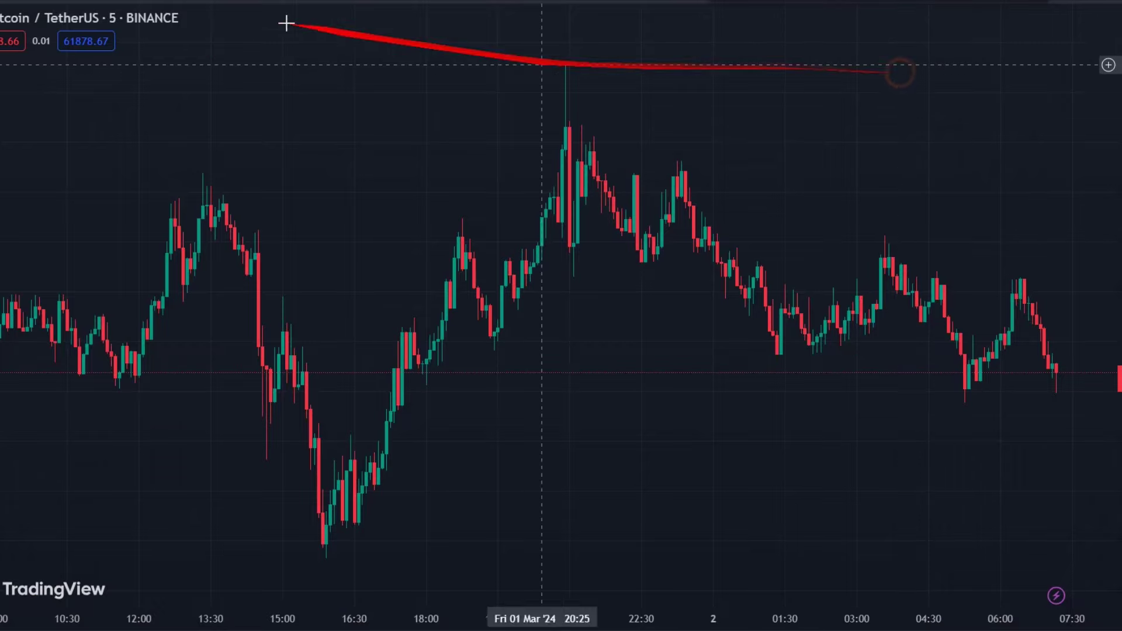
# Set the chart interval to 5 minutes and add the Fake-Out indicator by searching for "fake out indicator"
pyautogui.click(405, 23)
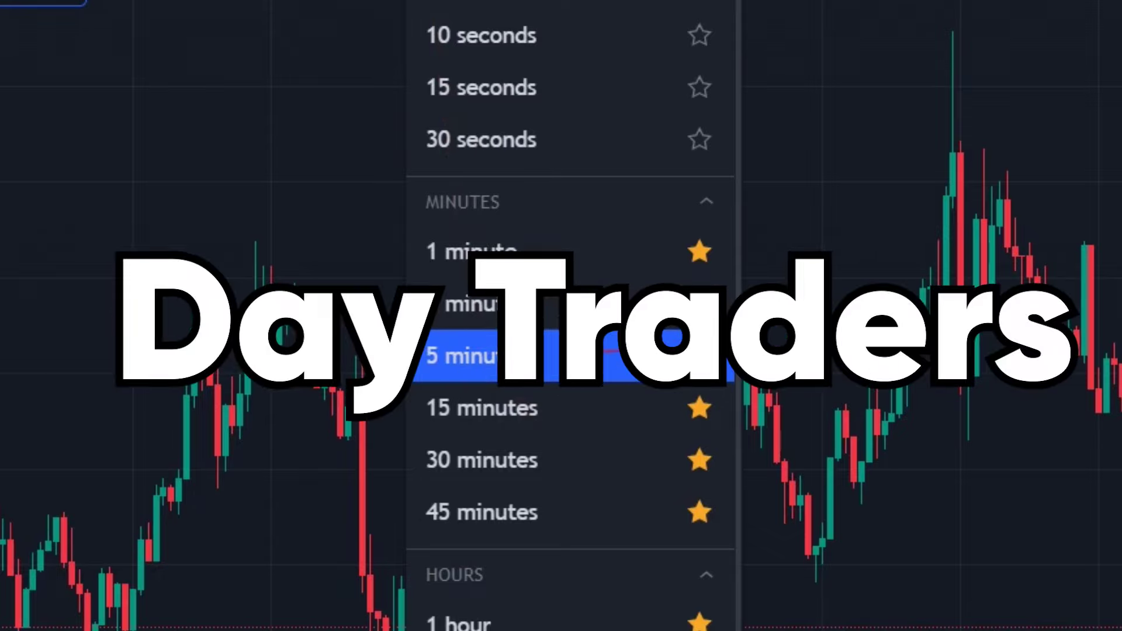
pyautogui.click(626, 363)
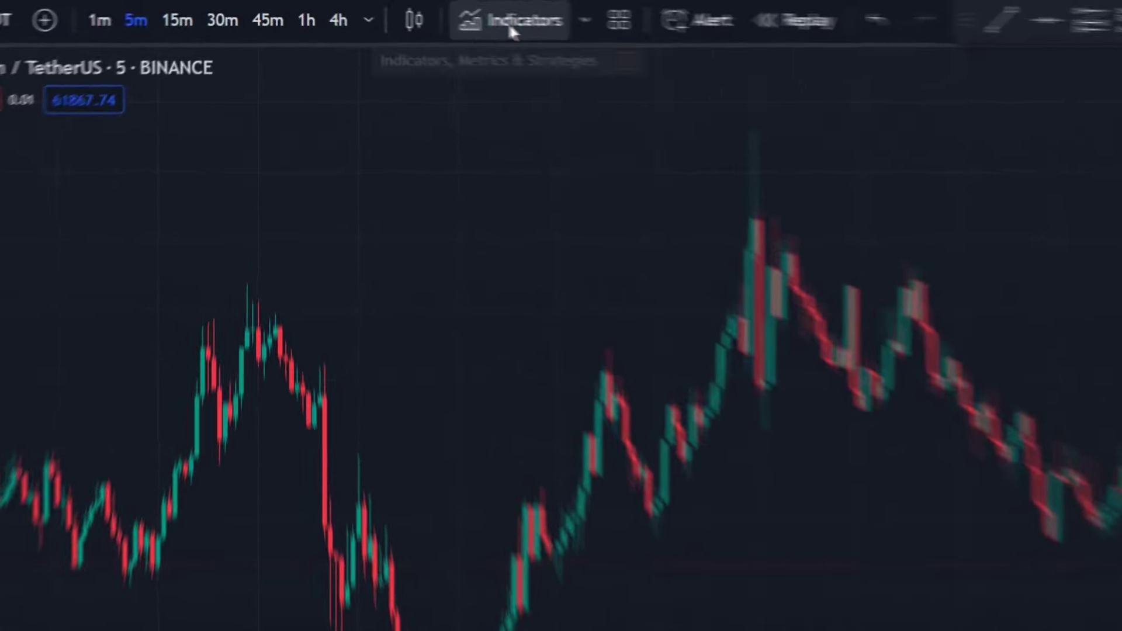
pyautogui.click(446, 16)
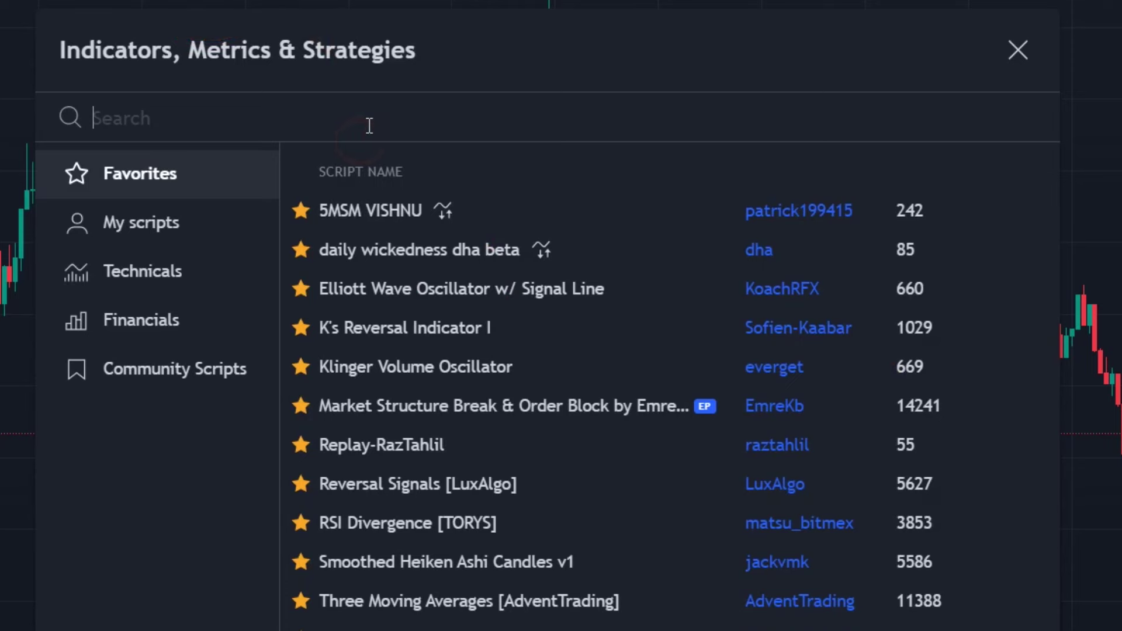
pyautogui.write('fake out indicator')
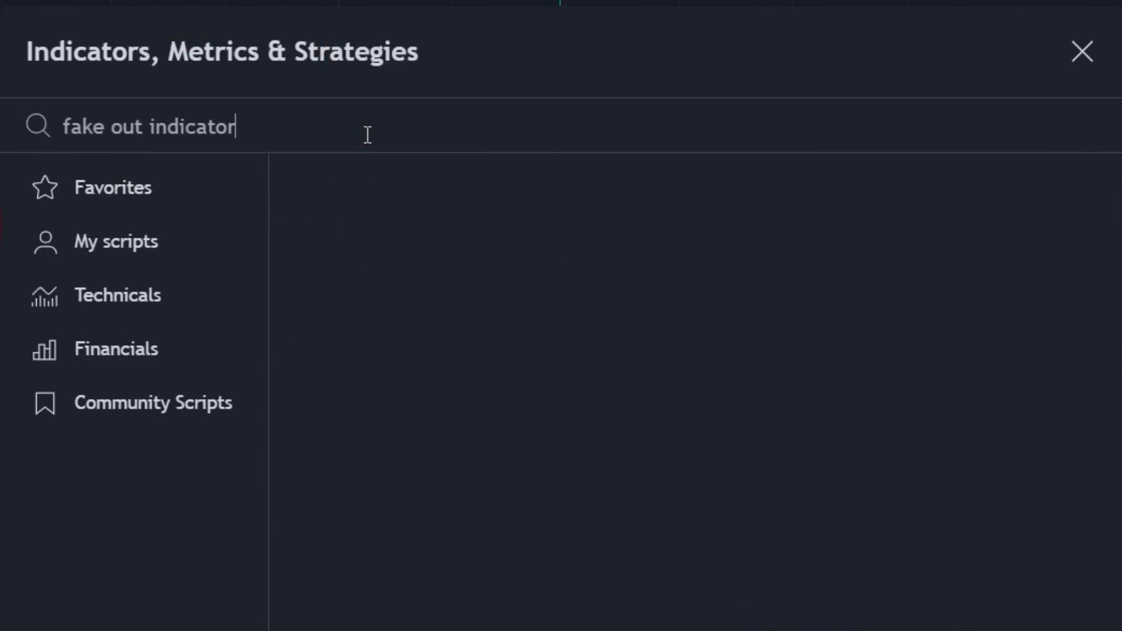
pyautogui.click(477, 230)
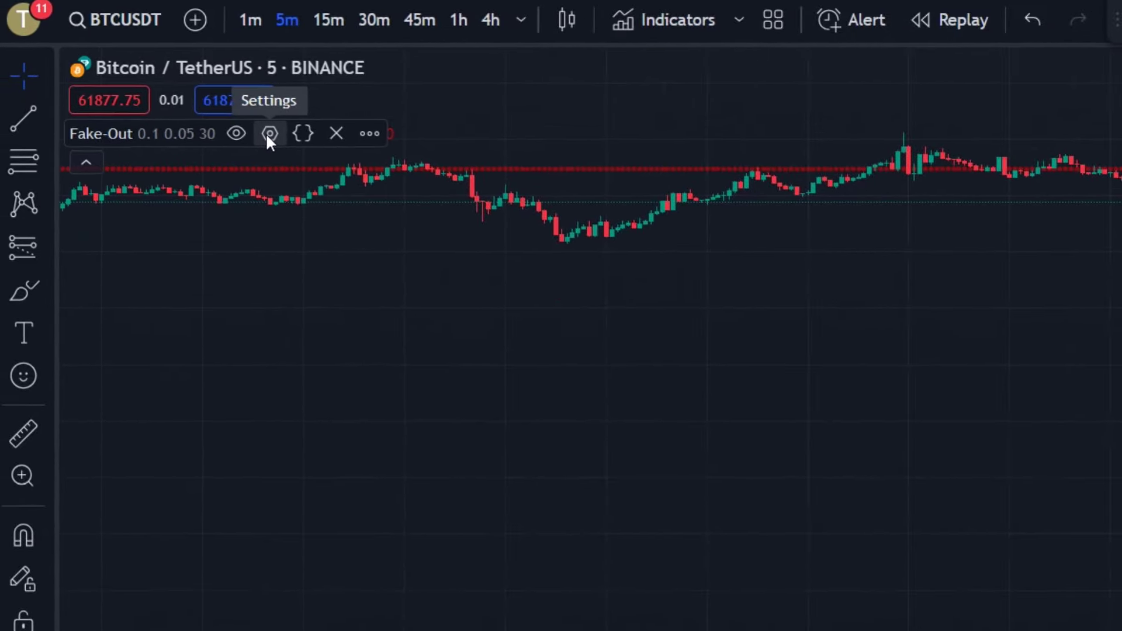
# Set Fake-Out's max wick size to 0.1 % and S/R timeframe to 5 minutes, and plot Support and Resistance as Line
pyautogui.click(269, 134)
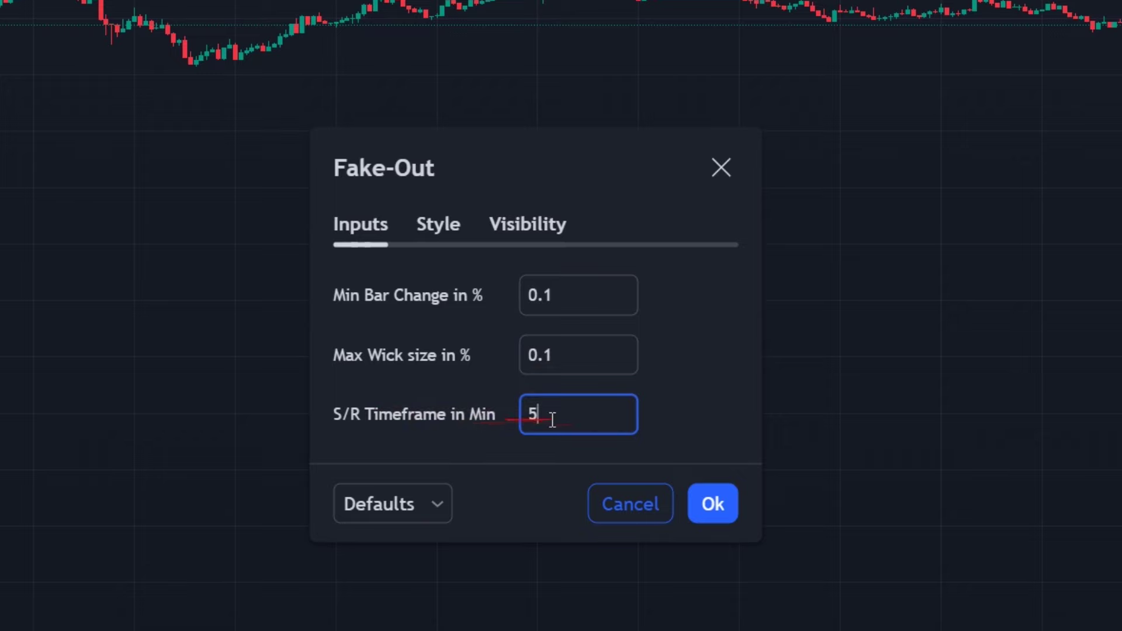
pyautogui.click(440, 225)
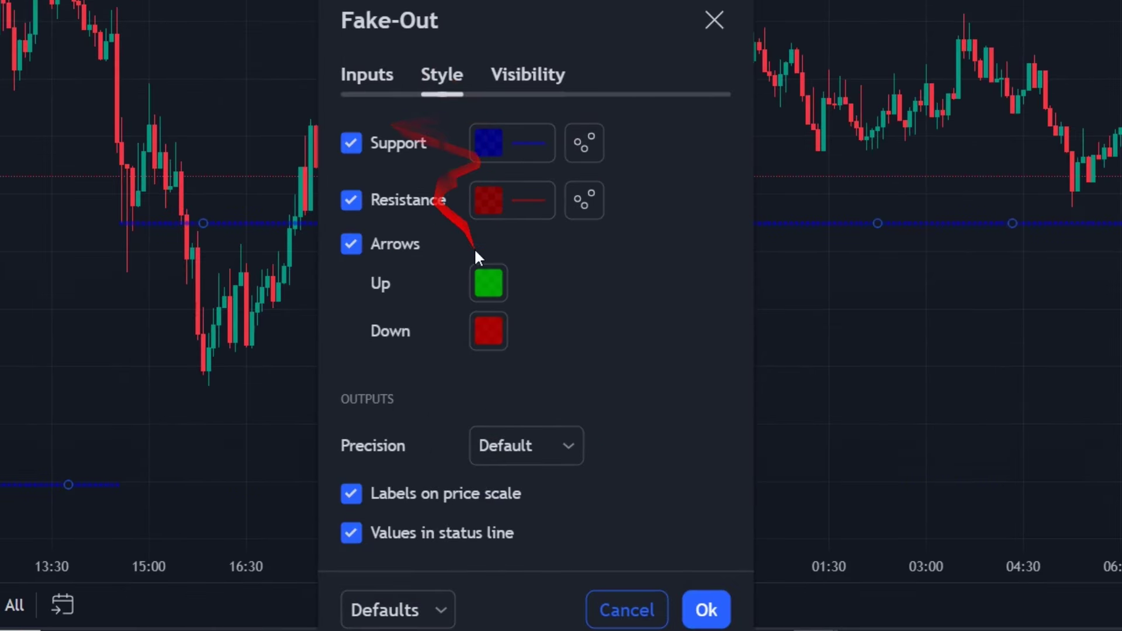
pyautogui.click(585, 144)
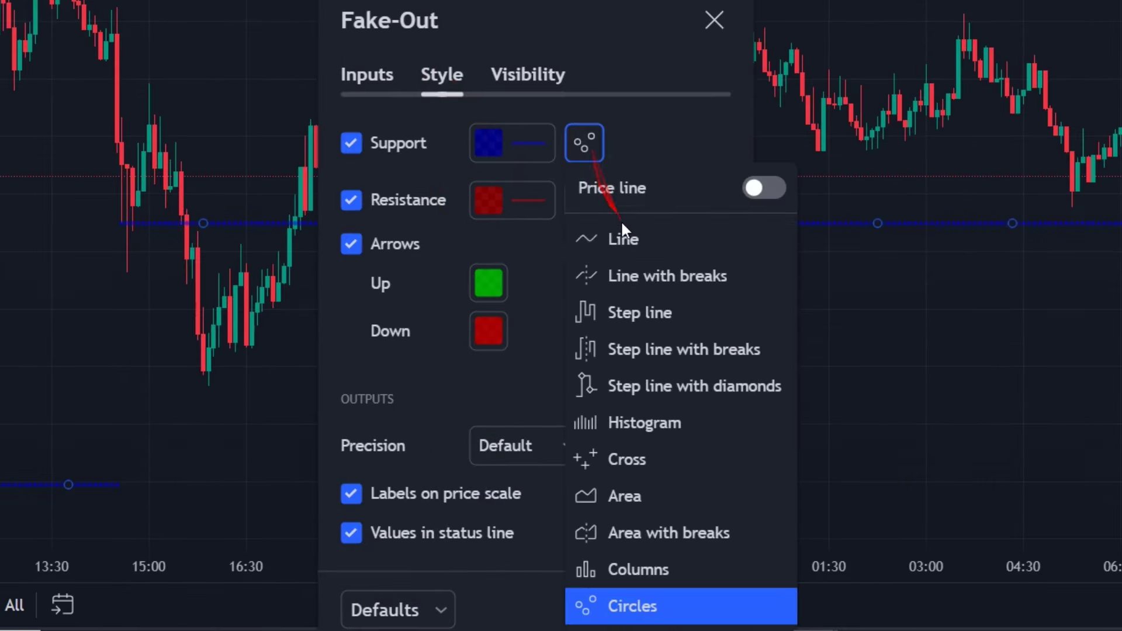
pyautogui.click(620, 235)
pyautogui.click(584, 200)
pyautogui.click(627, 278)
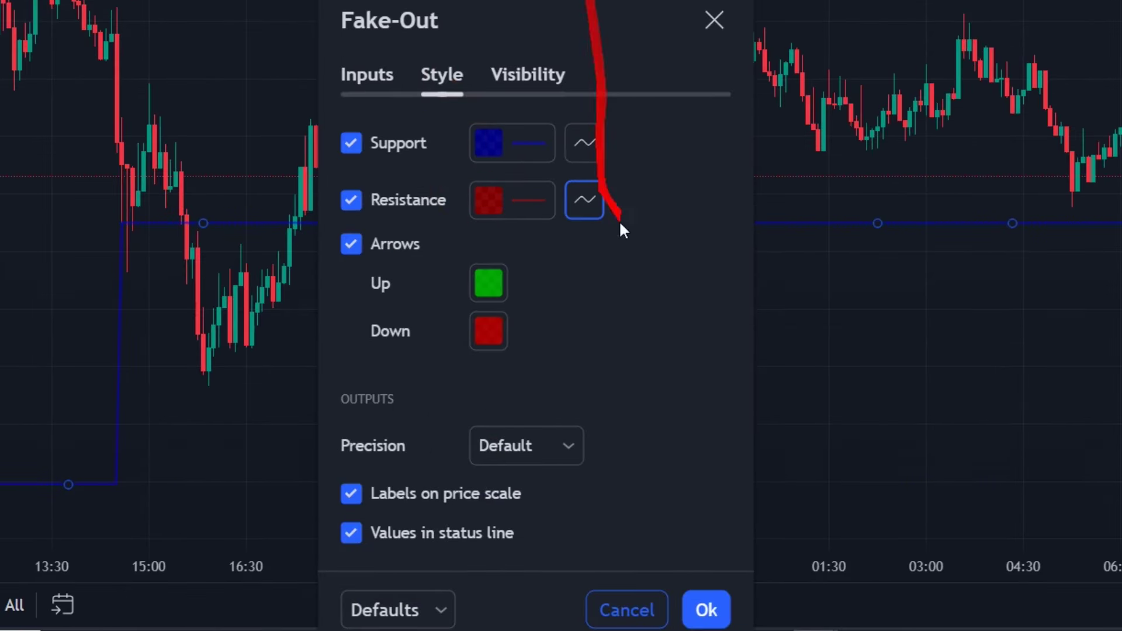
# Raise the opacity of the Fake-Out indicator's Support and Resistance lines to 100% and apply the settings
pyautogui.click(496, 146)
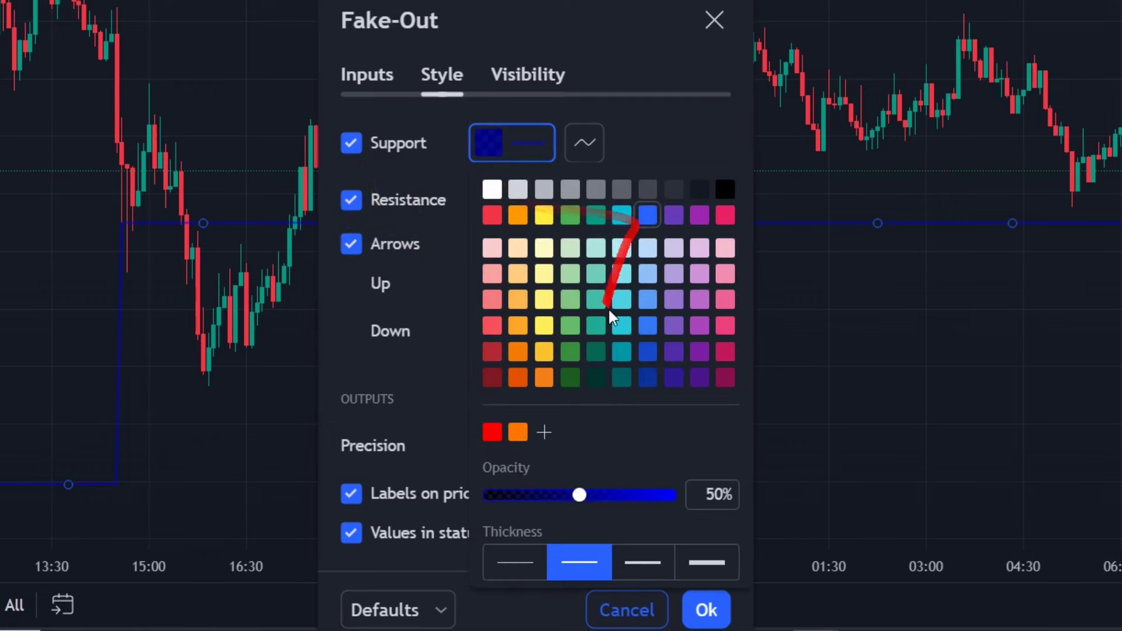
pyautogui.moveTo(690, 507); pyautogui.dragTo(696, 506)
pyautogui.click(679, 130)
pyautogui.click(528, 201)
pyautogui.moveTo(582, 552); pyautogui.dragTo(709, 550)
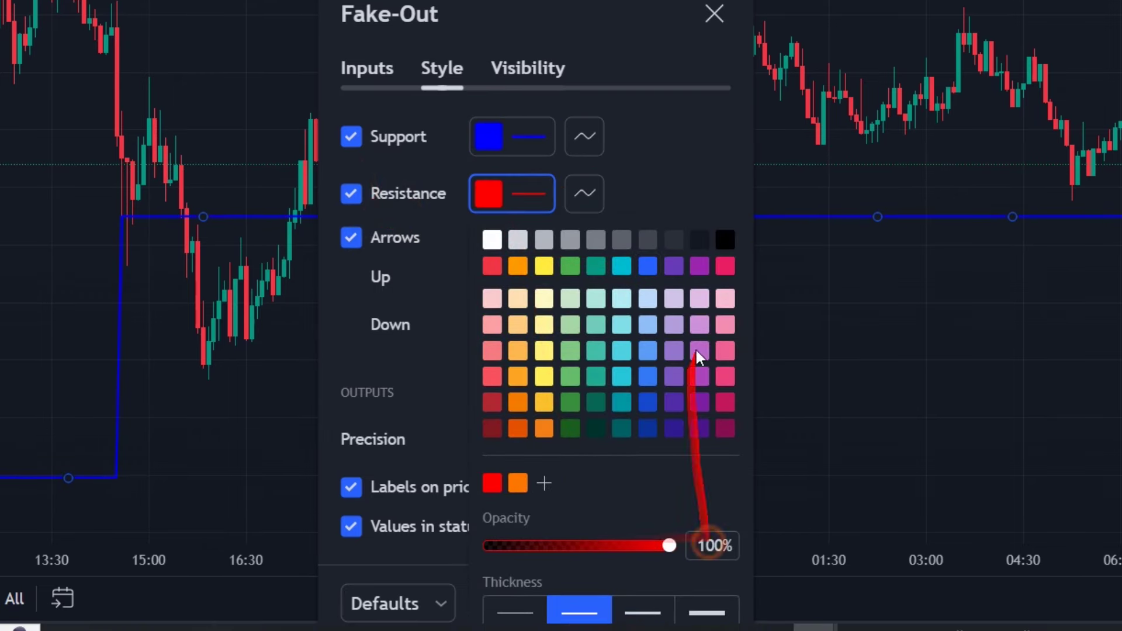
pyautogui.click(695, 205)
pyautogui.click(706, 607)
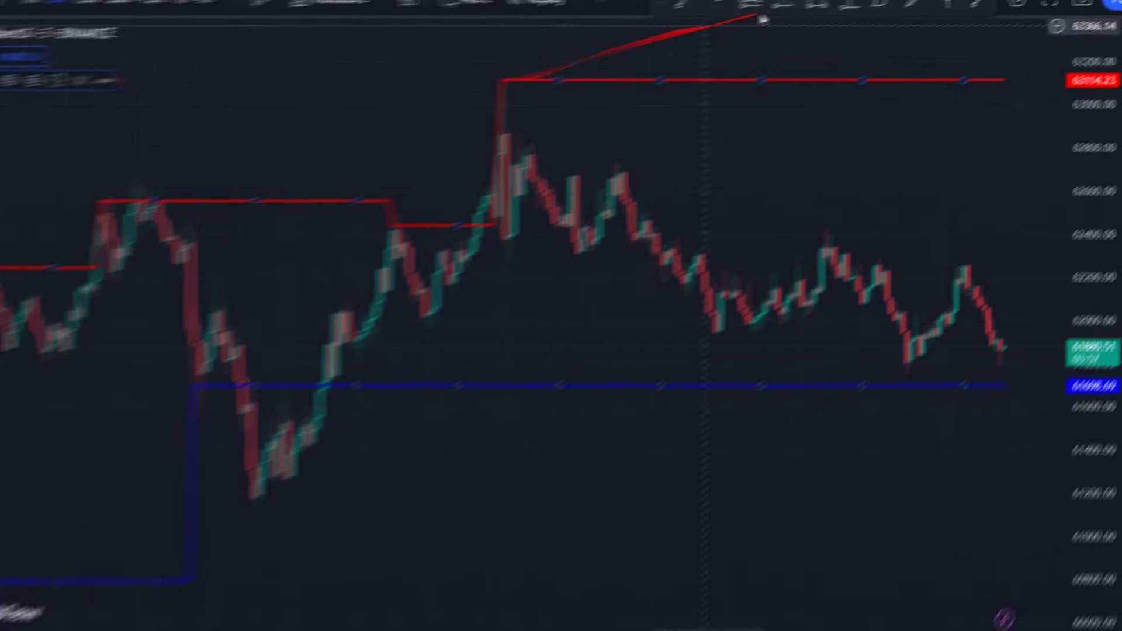
# Draw rectangles around the pivot points where the resistance levels and the support levels begin
pyautogui.click(817, 4)
pyautogui.moveTo(562, 56); pyautogui.dragTo(464, 114)
pyautogui.click(817, 2)
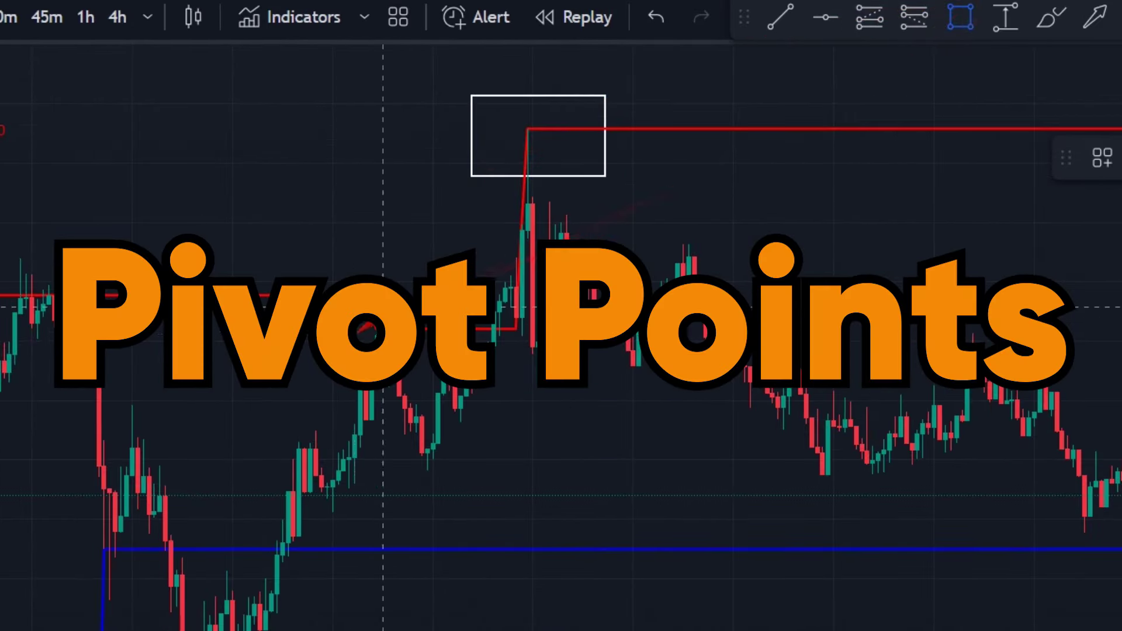
pyautogui.moveTo(399, 292); pyautogui.dragTo(349, 349)
pyautogui.click(961, 29)
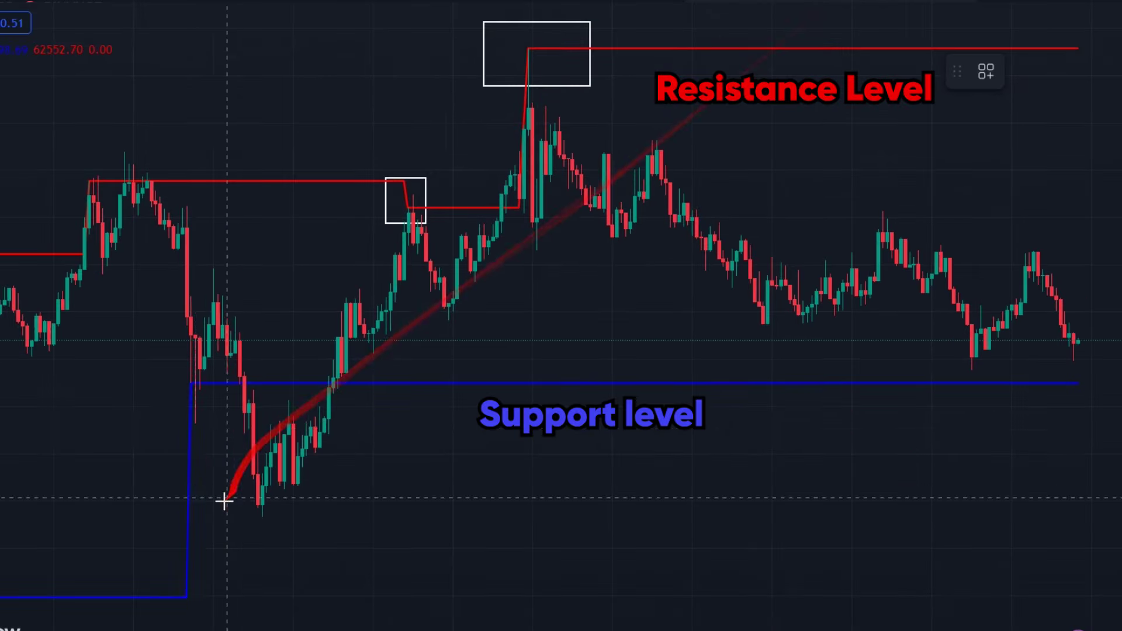
pyautogui.moveTo(227, 361); pyautogui.dragTo(157, 400)
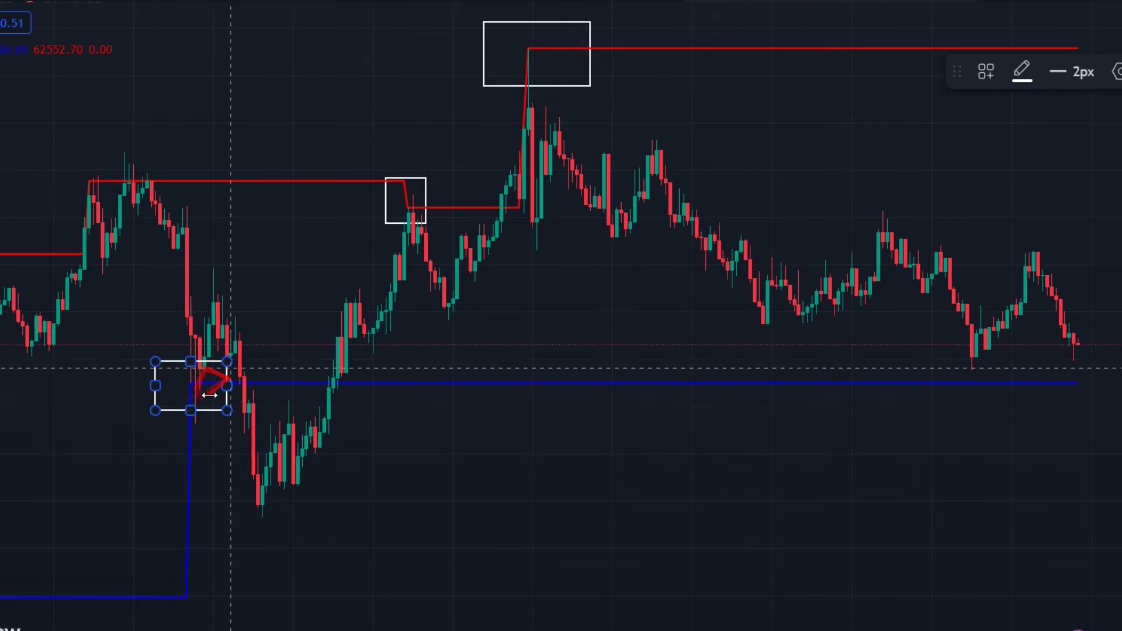
pyautogui.moveTo(85, 478); pyautogui.dragTo(605, 456)
pyautogui.click(848, 14)
pyautogui.moveTo(382, 516)
pyautogui.mouseDown()
pyautogui.moveTo(200, 578)
pyautogui.moveTo(253, 564)
pyautogui.mouseUp()
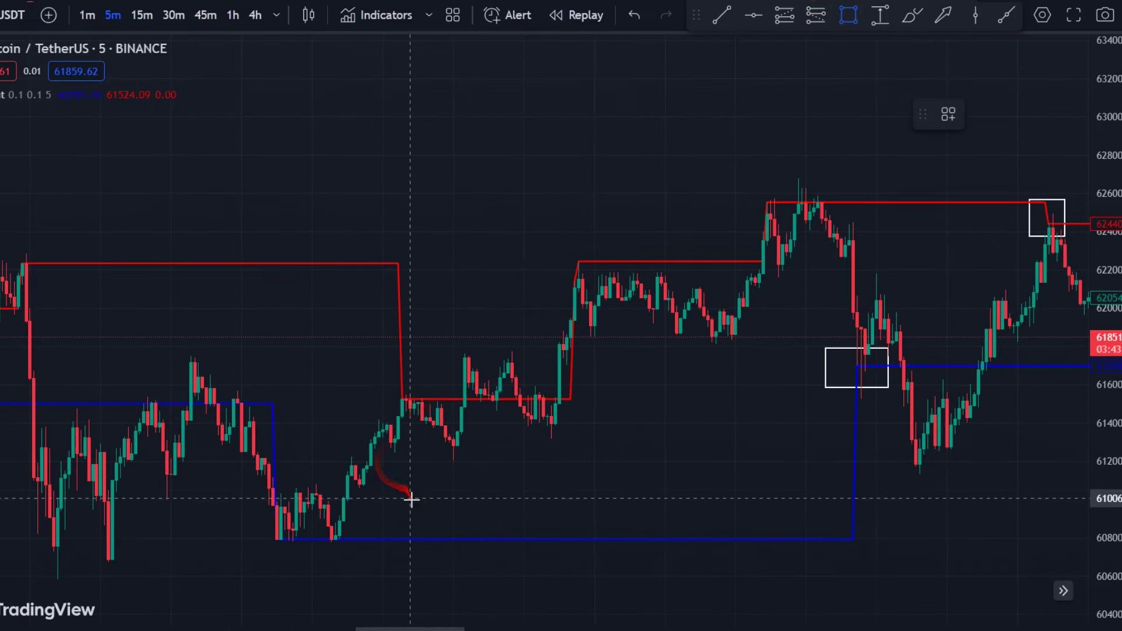
# Box the bullish breakout above the red resistance line and draw a price range from it up to the following peak
pyautogui.moveTo(515, 497); pyautogui.dragTo(442, 504)
pyautogui.moveTo(546, 475); pyautogui.dragTo(396, 484)
pyautogui.moveTo(824, 496); pyautogui.dragTo(467, 500)
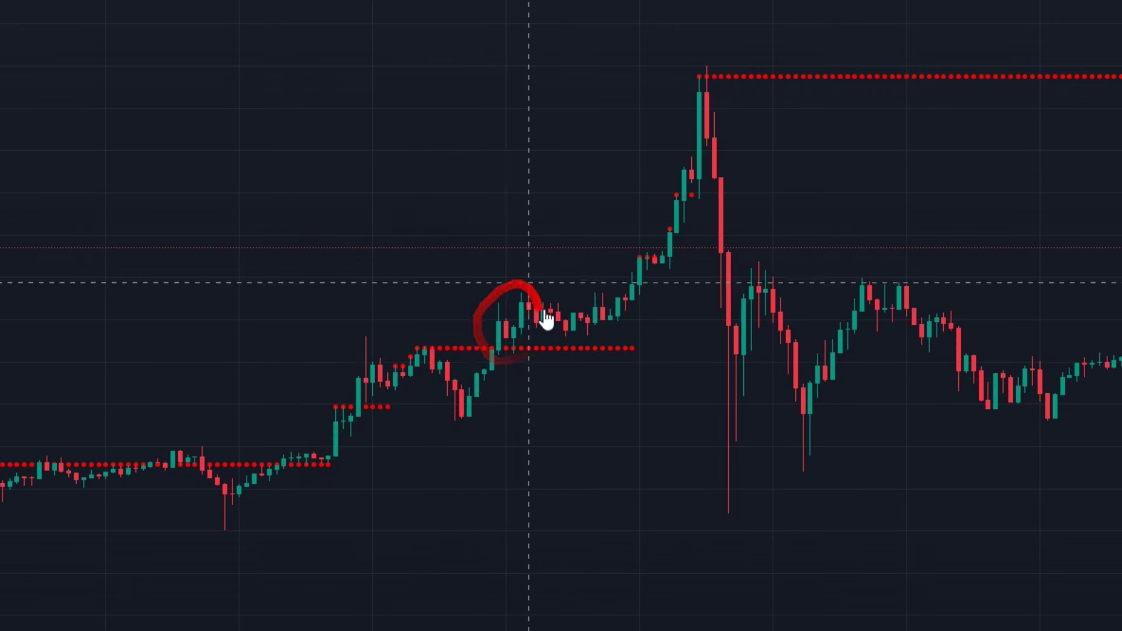
pyautogui.click(883, 17)
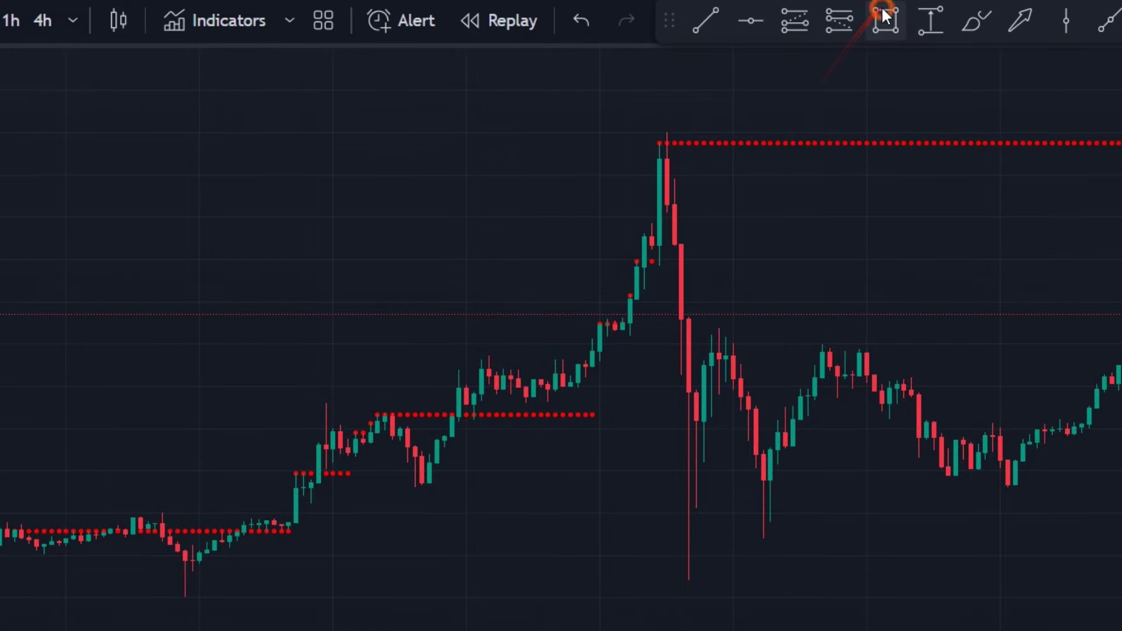
pyautogui.click(587, 262)
pyautogui.click(460, 386)
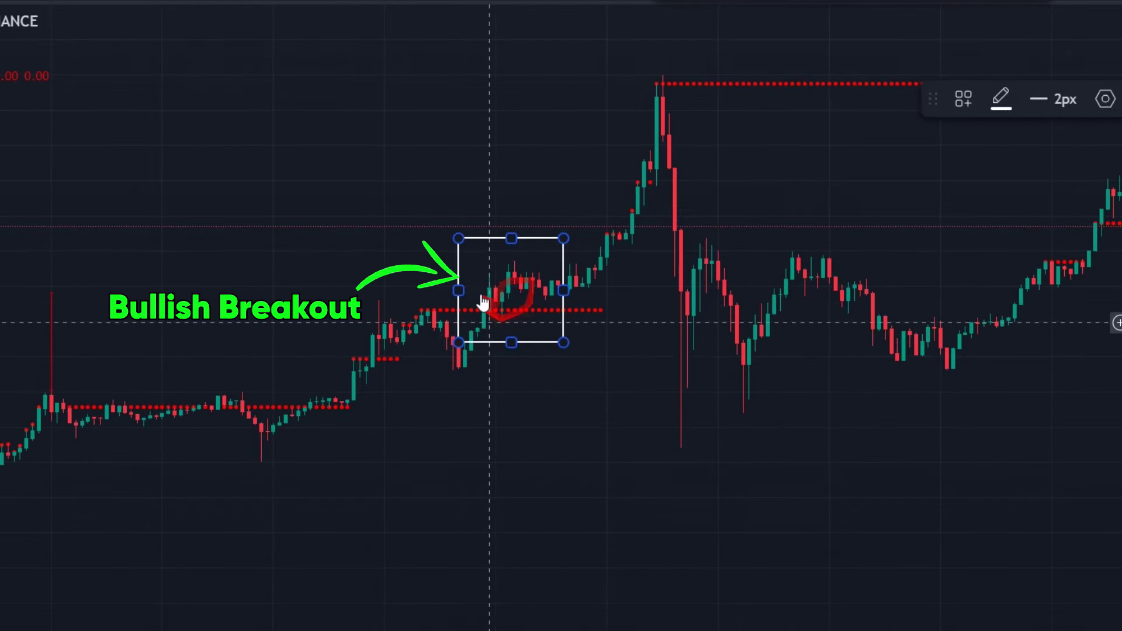
pyautogui.click(539, 417)
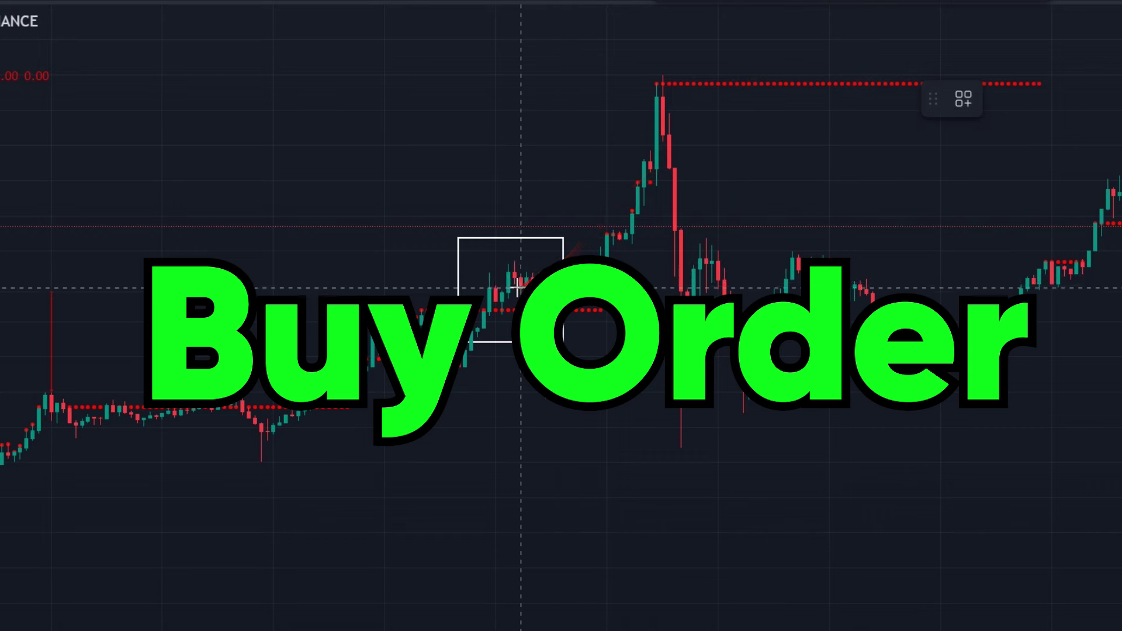
pyautogui.click(495, 288)
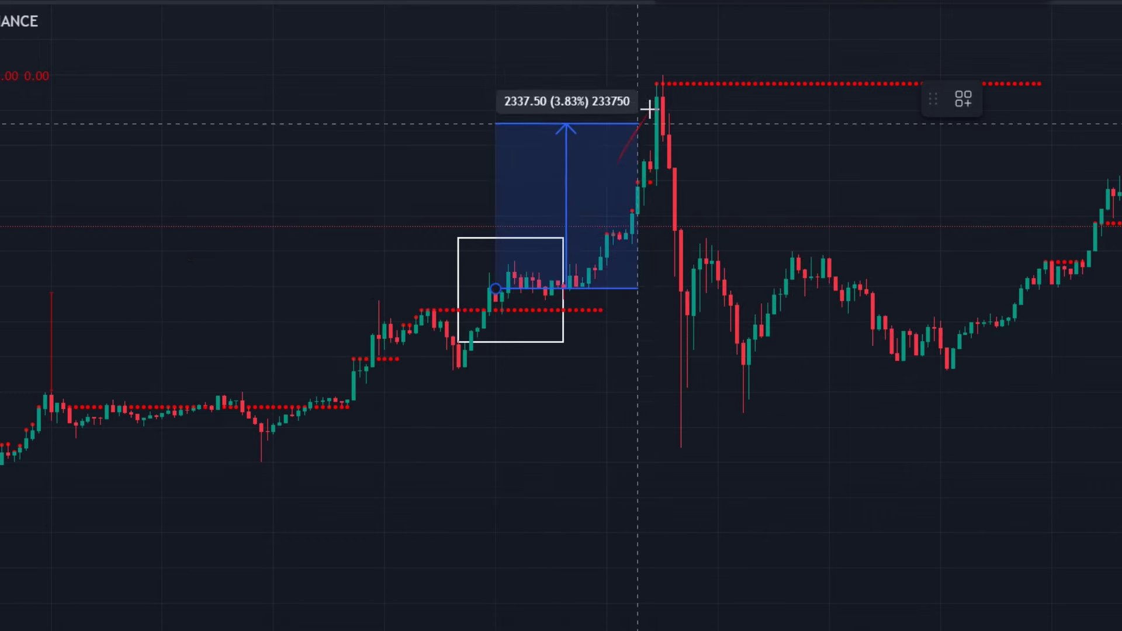
pyautogui.click(681, 84)
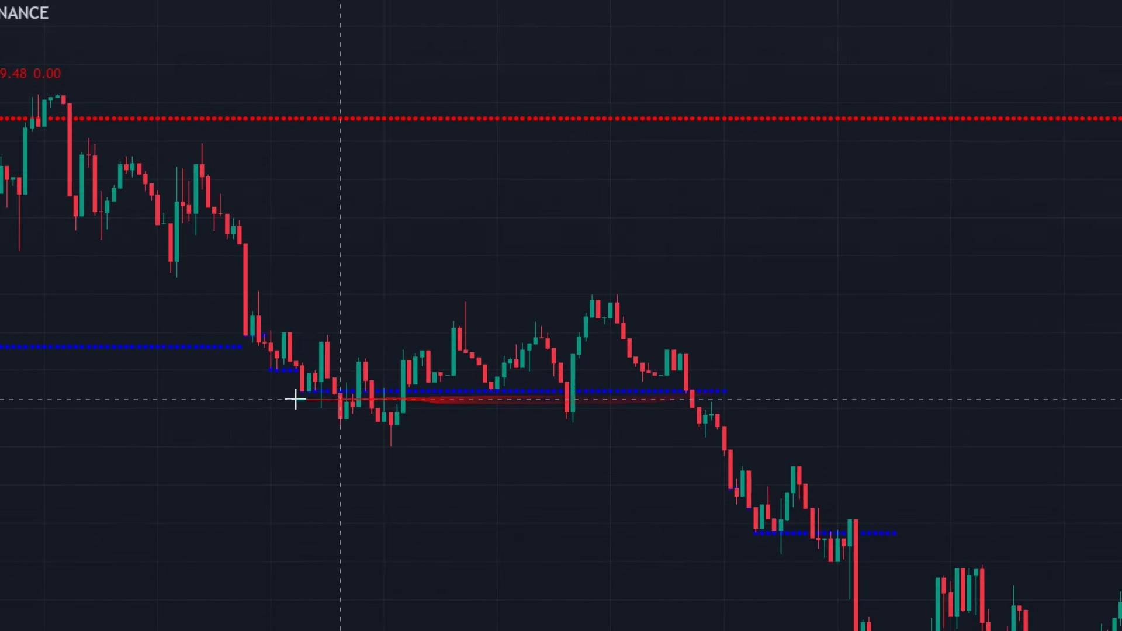
# Box the bearish break below the blue support line and draw a price range from it down to the following low
pyautogui.click(905, 5)
pyautogui.moveTo(736, 329); pyautogui.dragTo(622, 433)
pyautogui.click(623, 463)
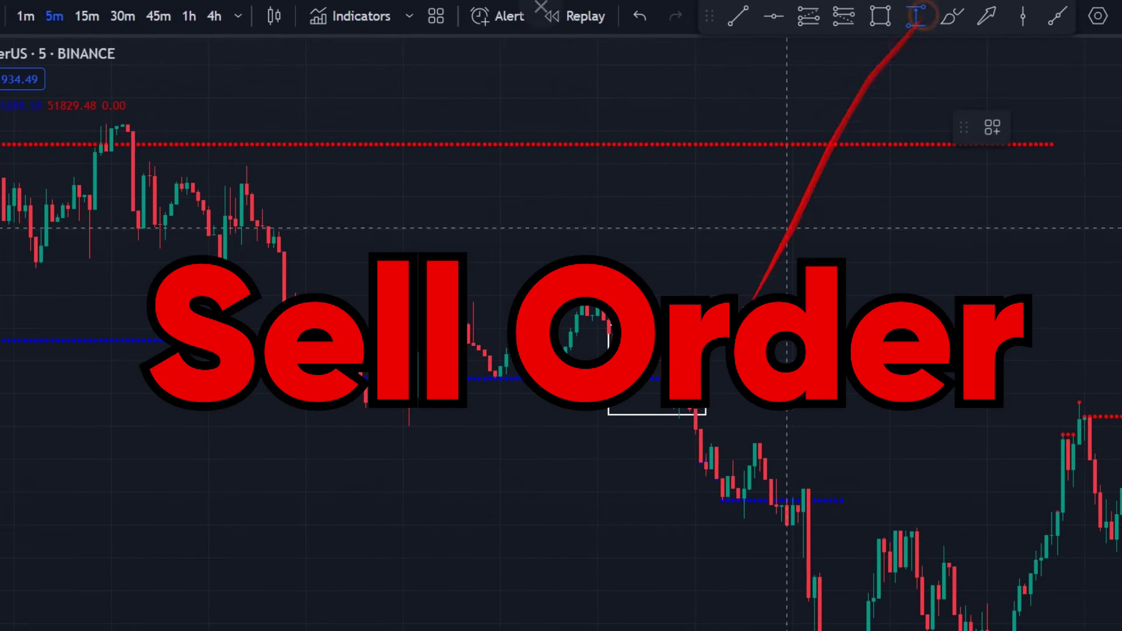
pyautogui.click(668, 397)
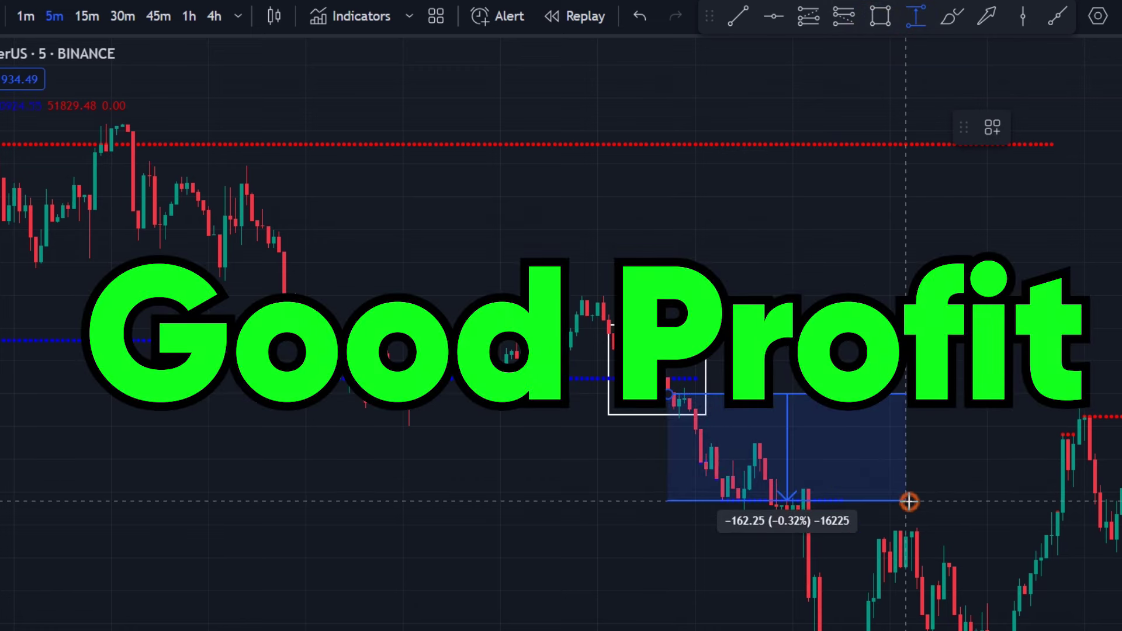
pyautogui.click(1030, 595)
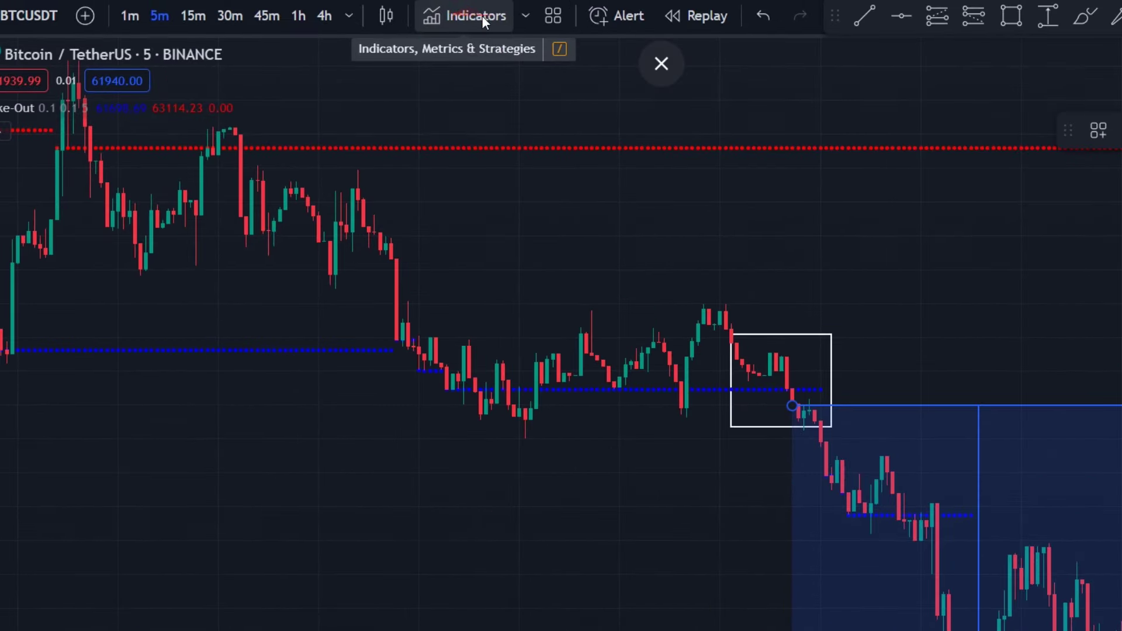
# Add the MA:3in1 moving average indicator to the chart by searching for "ema 200"
pyautogui.click(483, 17)
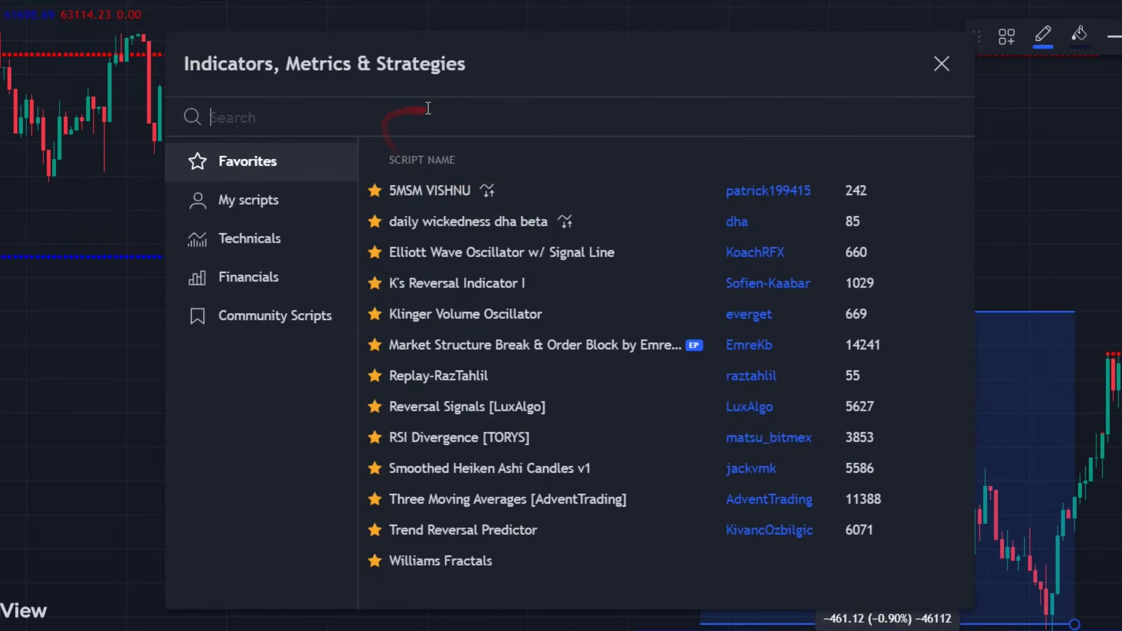
pyautogui.write('ema 200')
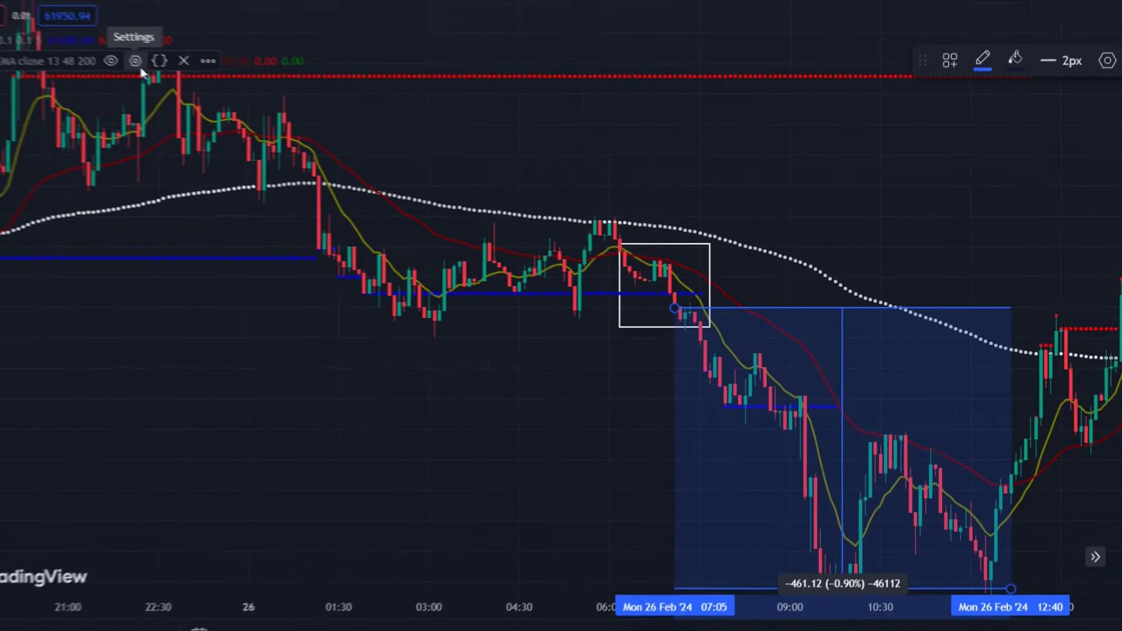
# Set the MA:3in1 inputs to MA type Hull, MA Slow 45 and MA Turtle 300
pyautogui.click(138, 55)
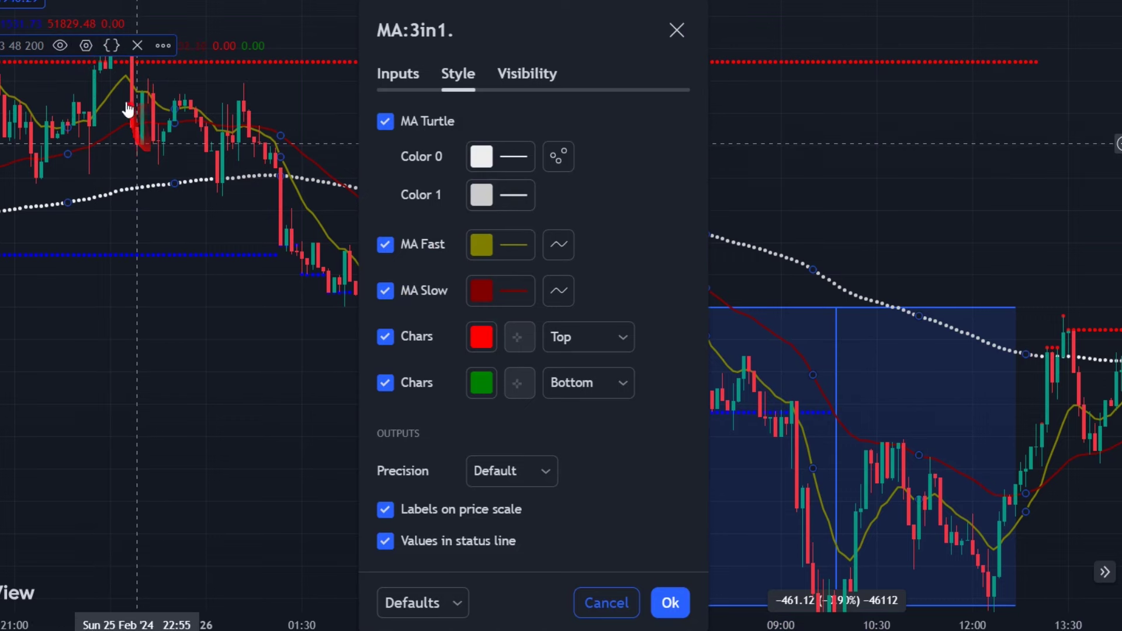
pyautogui.click(400, 75)
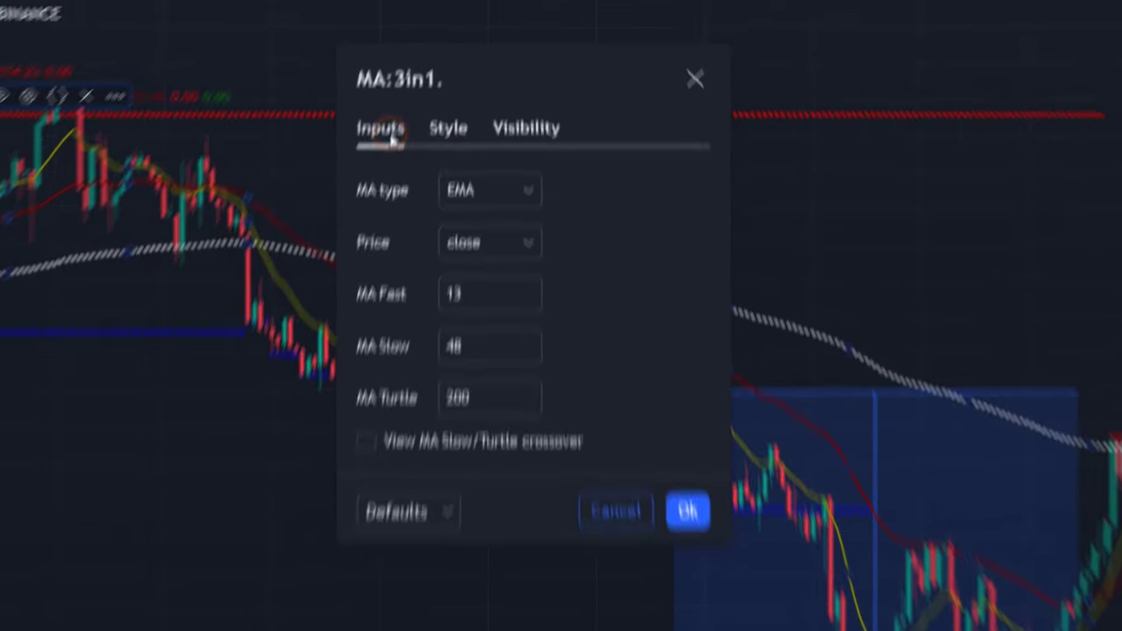
pyautogui.click(498, 129)
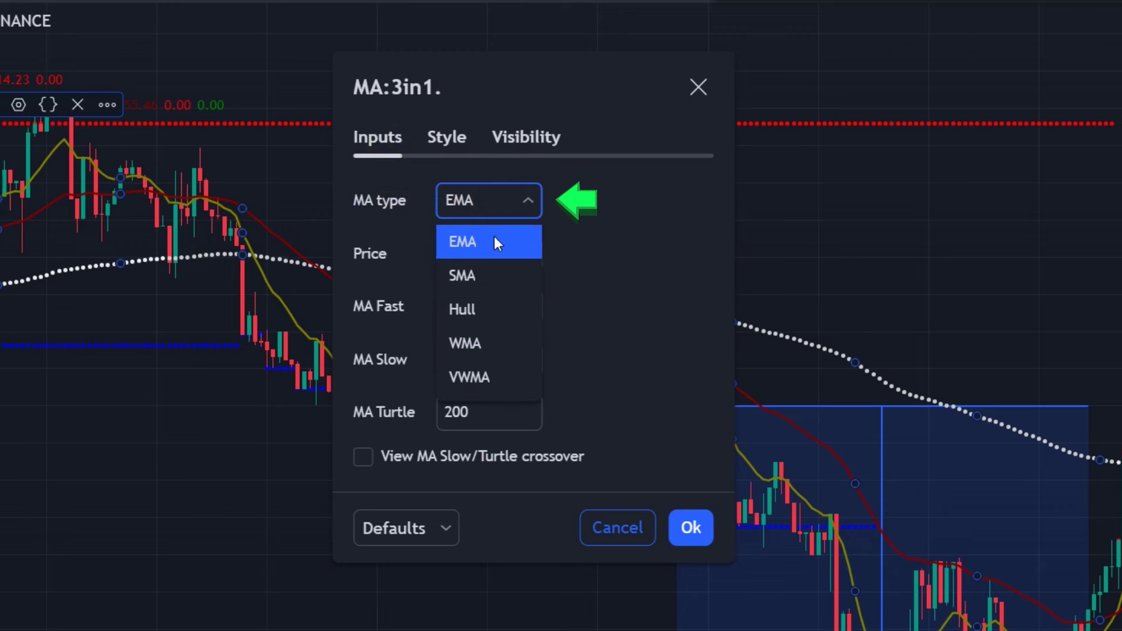
pyautogui.click(494, 309)
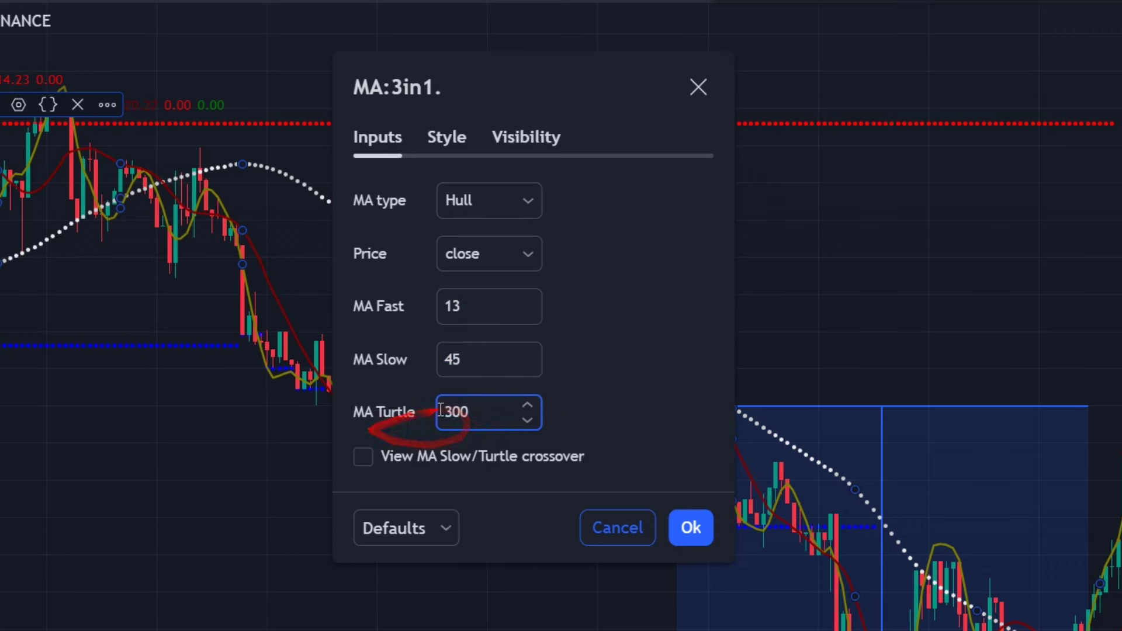
# Hide MA Fast and style MA Turtle as a continuous line with green as Color 0 and red as Color 1
pyautogui.click(454, 138)
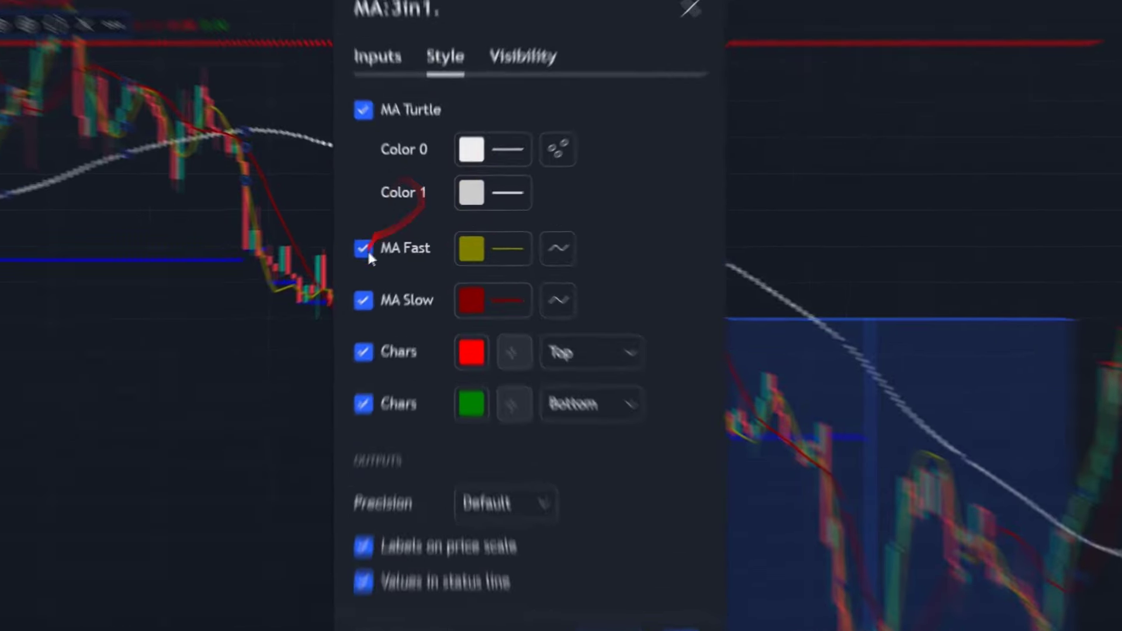
pyautogui.click(366, 251)
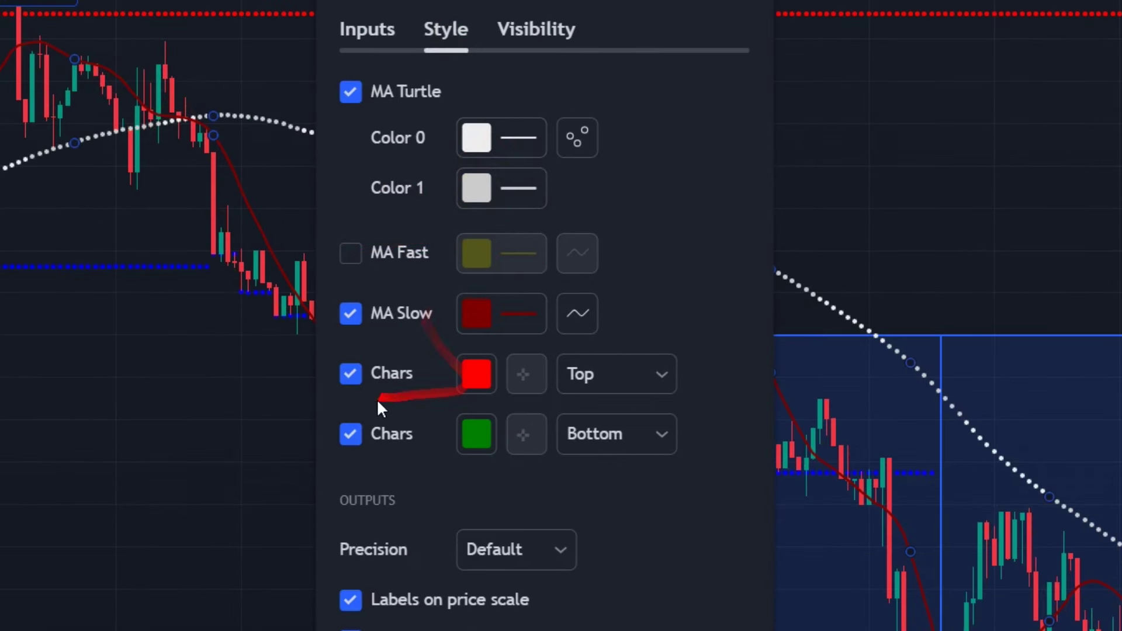
pyautogui.click(483, 142)
pyautogui.click(563, 214)
pyautogui.click(579, 139)
pyautogui.click(619, 245)
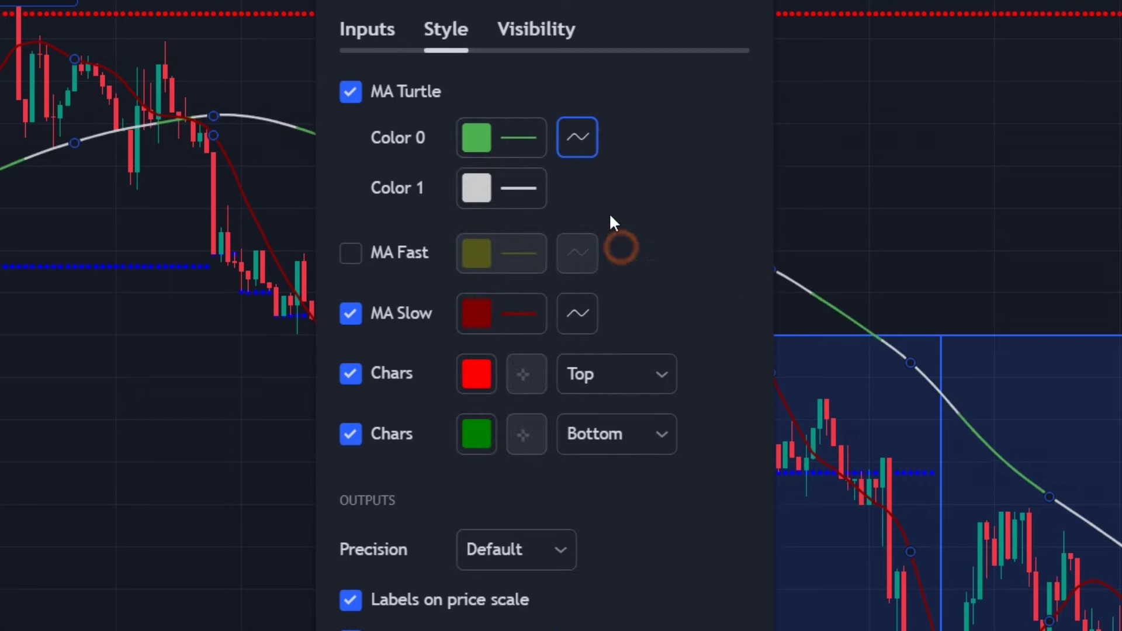
pyautogui.click(510, 198)
pyautogui.click(480, 265)
# Make MA Slow a thick white line, give both MA Turtle colors the maximum thickness, and apply the settings
pyautogui.click(529, 319)
pyautogui.click(481, 362)
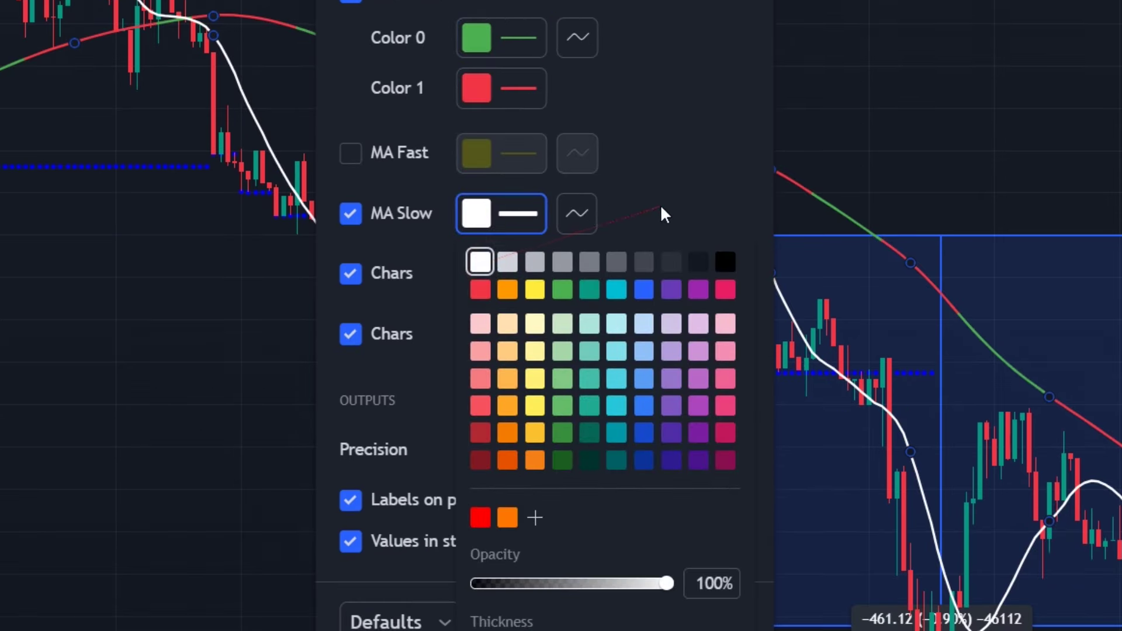
pyautogui.click(660, 310)
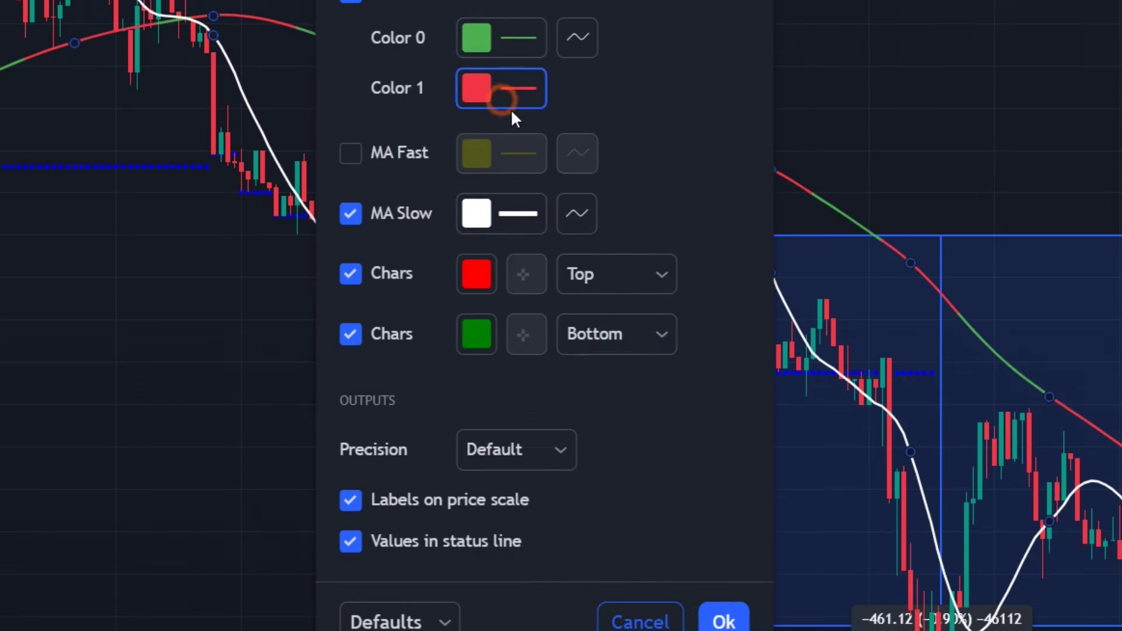
pyautogui.click(706, 530)
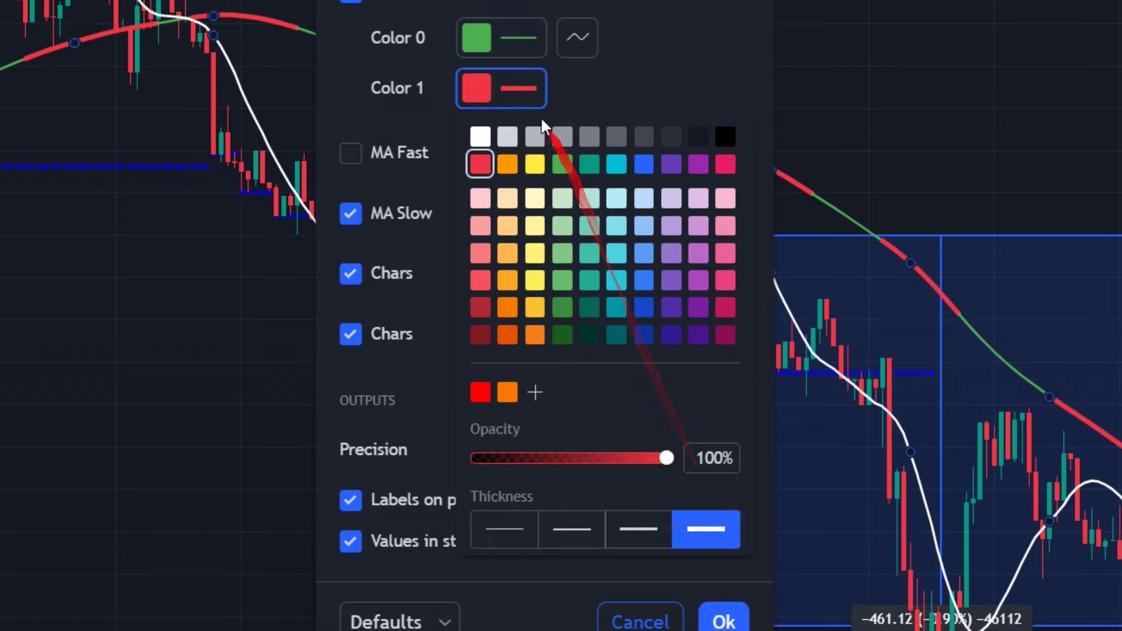
pyautogui.click(502, 37)
pyautogui.click(702, 480)
pyautogui.click(726, 620)
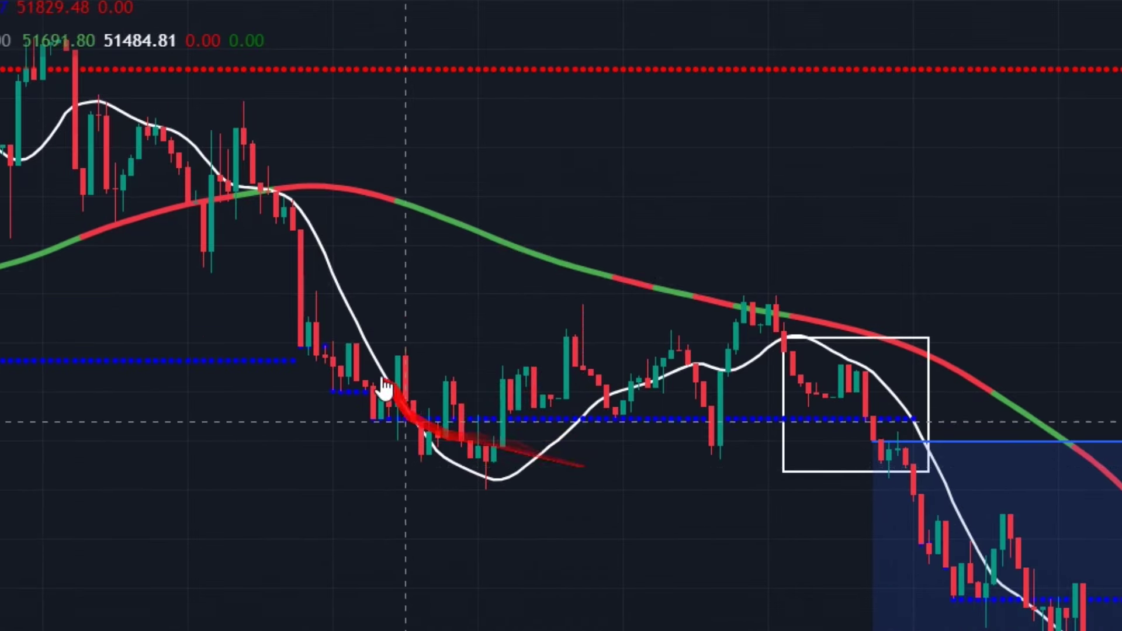
# Mark the 26 February uptrend with an upward arrow beside MA Turtle and a price range up from the 14:30 breakout
pyautogui.moveTo(672, 381); pyautogui.dragTo(494, 483)
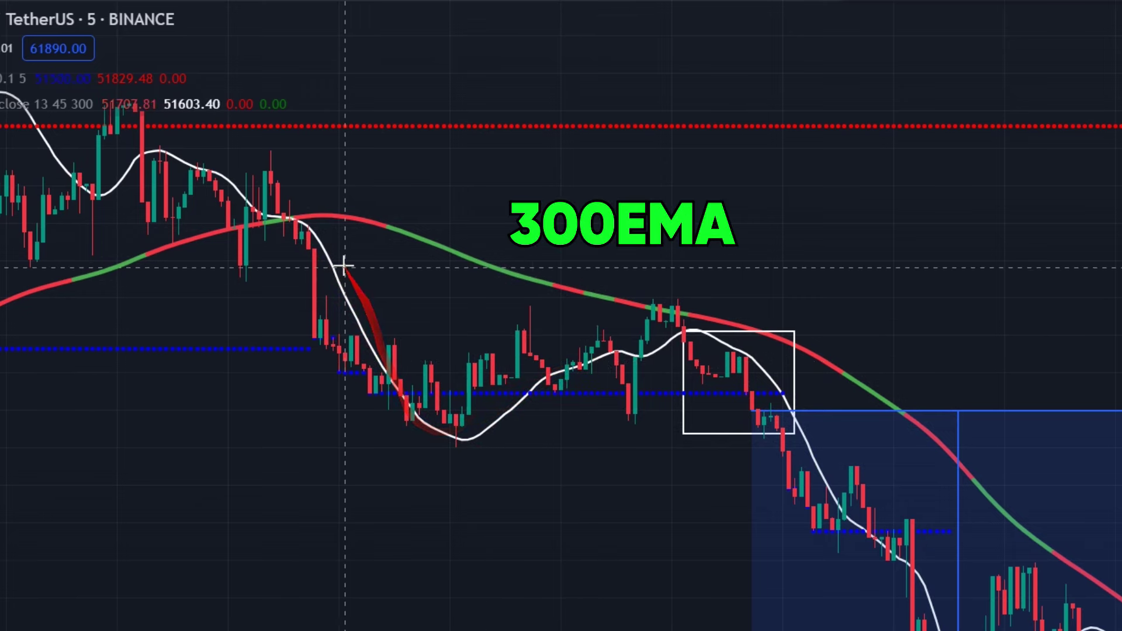
pyautogui.moveTo(345, 268); pyautogui.dragTo(477, 411)
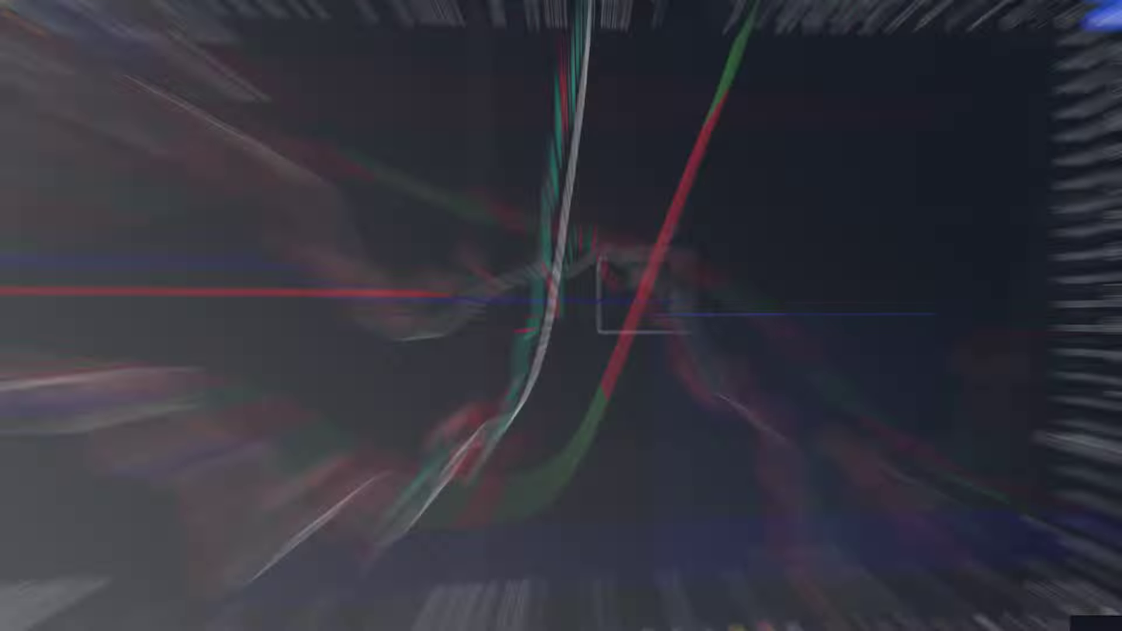
pyautogui.moveTo(451, 401)
pyautogui.mouseDown()
pyautogui.moveTo(584, 362)
pyautogui.moveTo(539, 342)
pyautogui.moveTo(356, 424)
pyautogui.moveTo(475, 486)
pyautogui.moveTo(593, 395)
pyautogui.mouseUp()
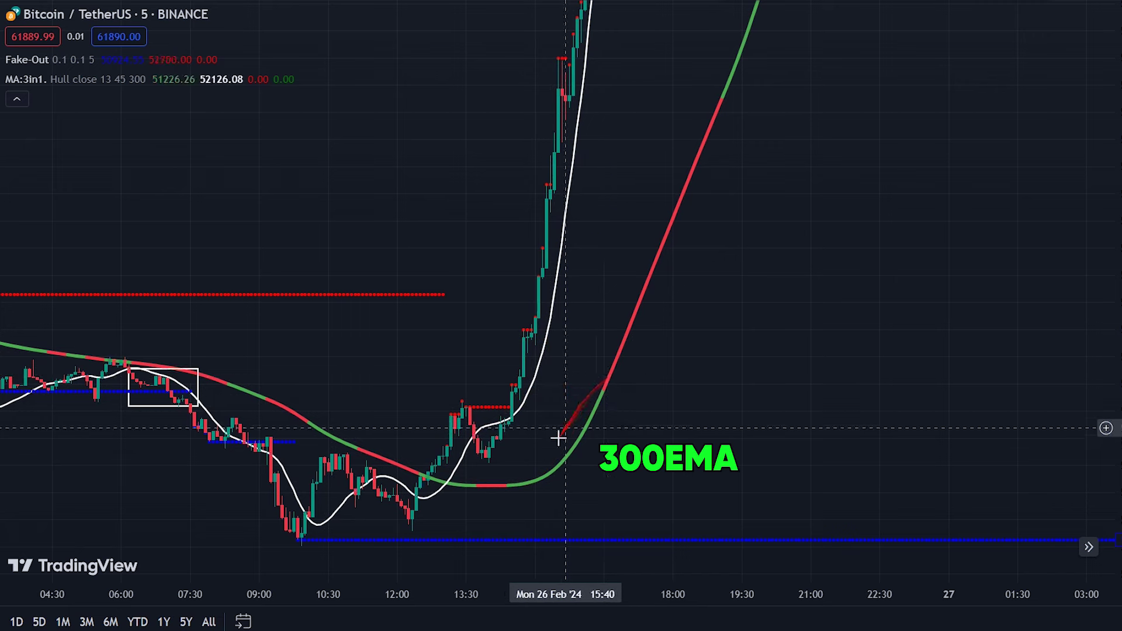
pyautogui.moveTo(479, 368); pyautogui.dragTo(550, 367)
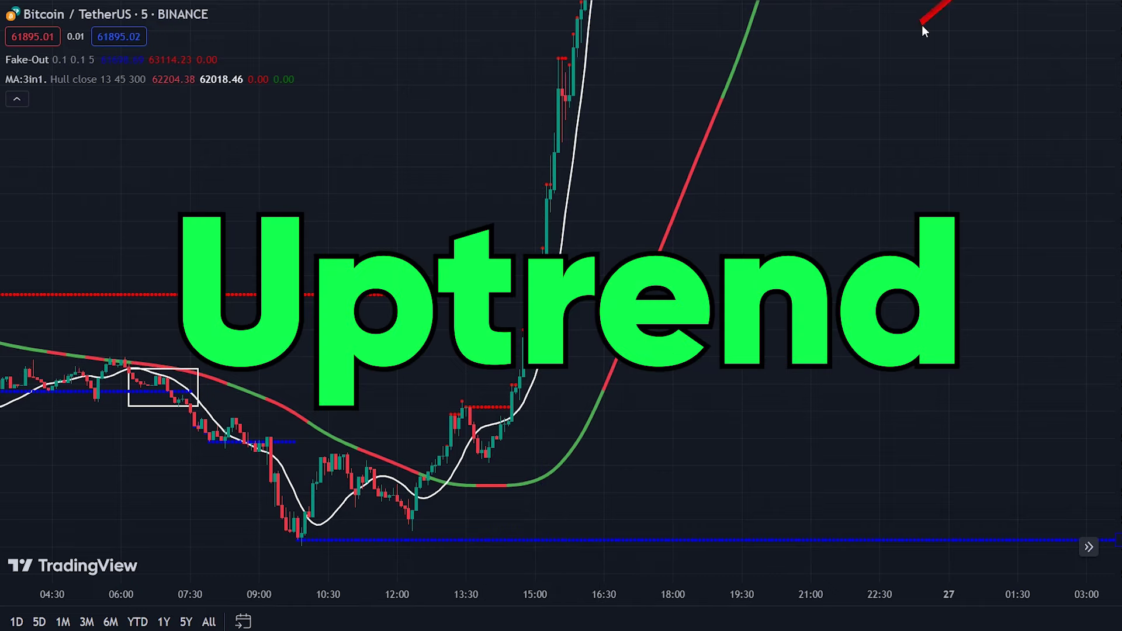
pyautogui.moveTo(646, 400); pyautogui.dragTo(723, 282)
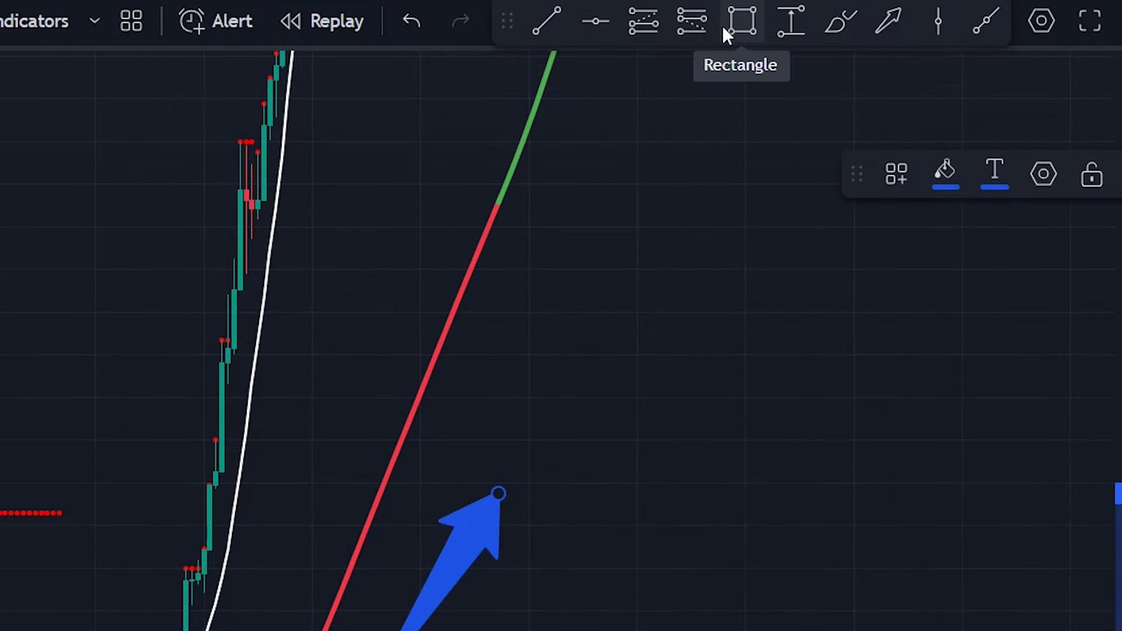
pyautogui.click(791, 22)
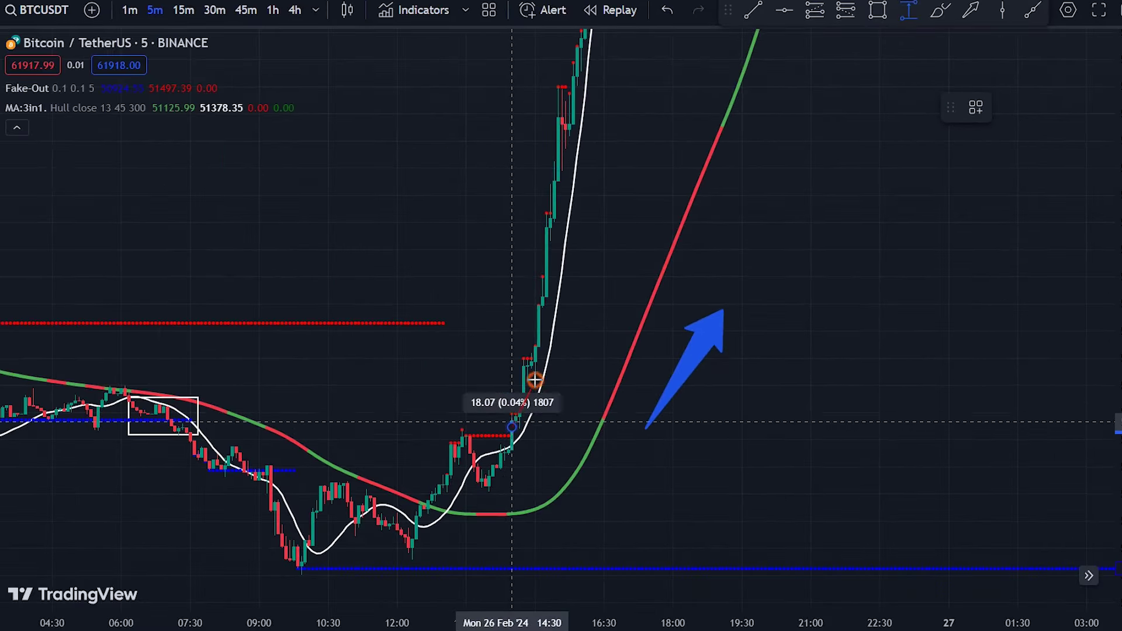
pyautogui.moveTo(534, 380); pyautogui.dragTo(623, 67)
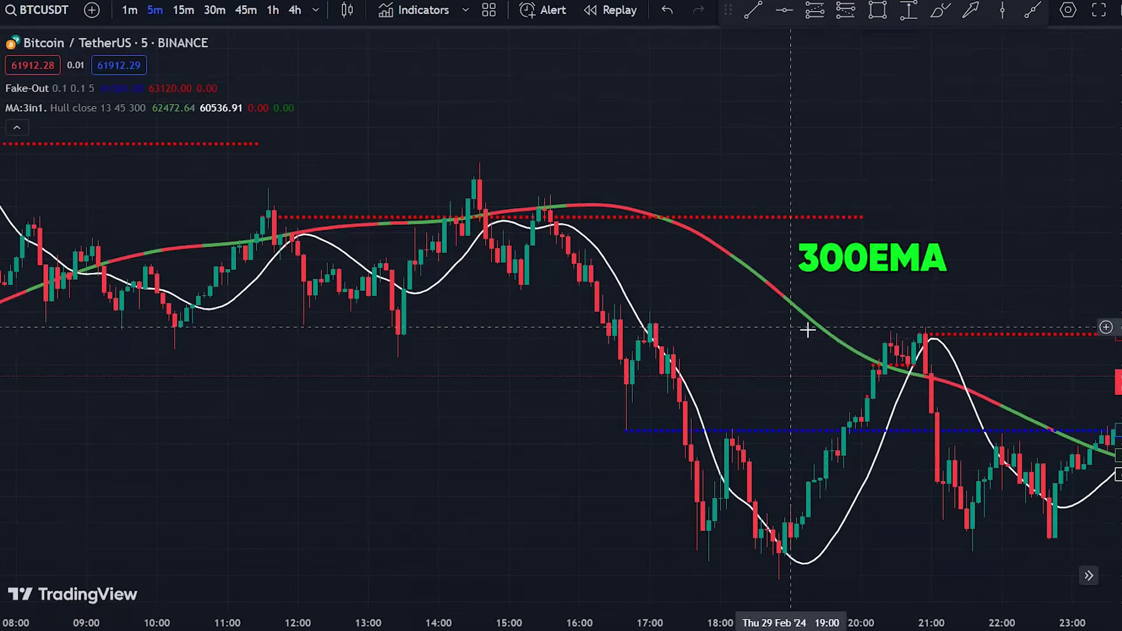
# Mark the 29 February downtrend with a downward arrow above MA Turtle and a price range of about 2055 down to the low
pyautogui.moveTo(847, 357); pyautogui.dragTo(692, 272)
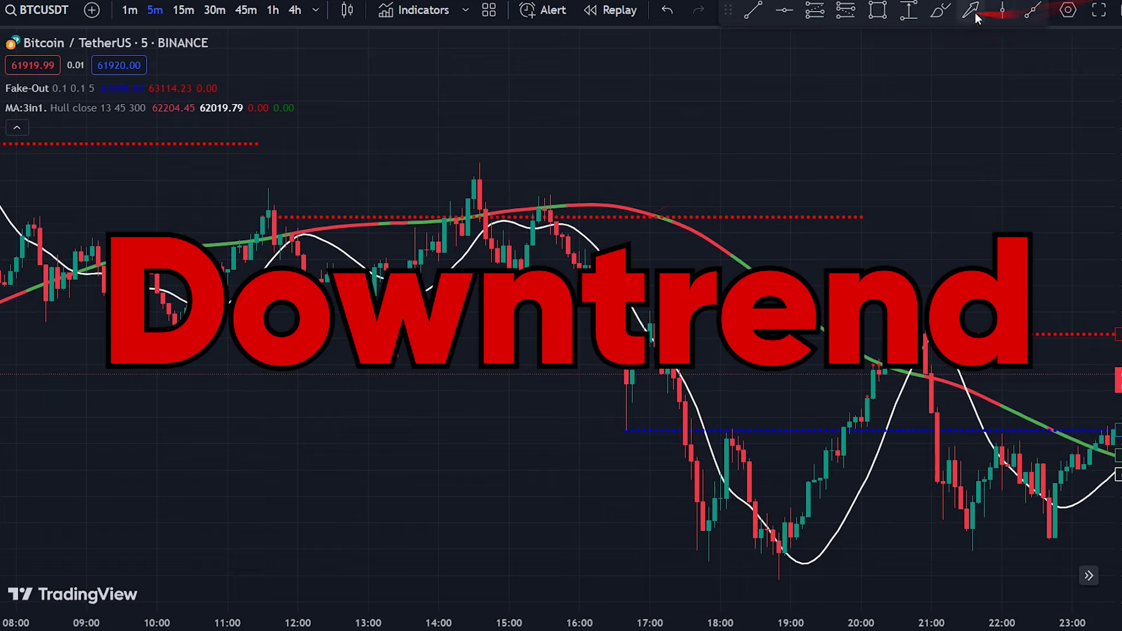
pyautogui.moveTo(738, 114); pyautogui.dragTo(996, 247)
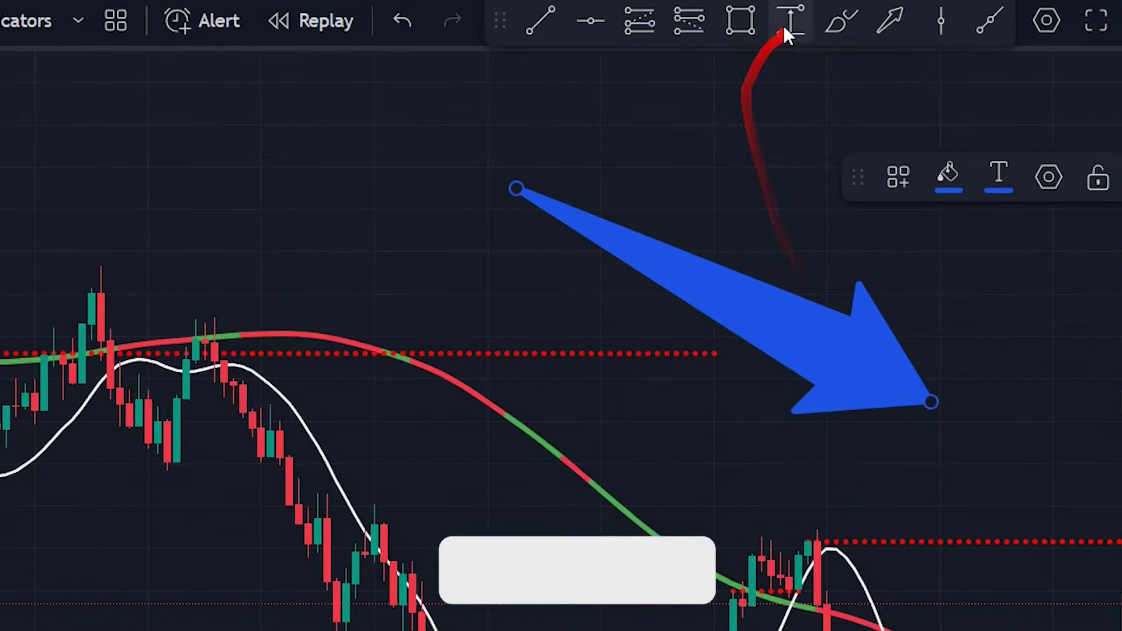
pyautogui.click(908, 12)
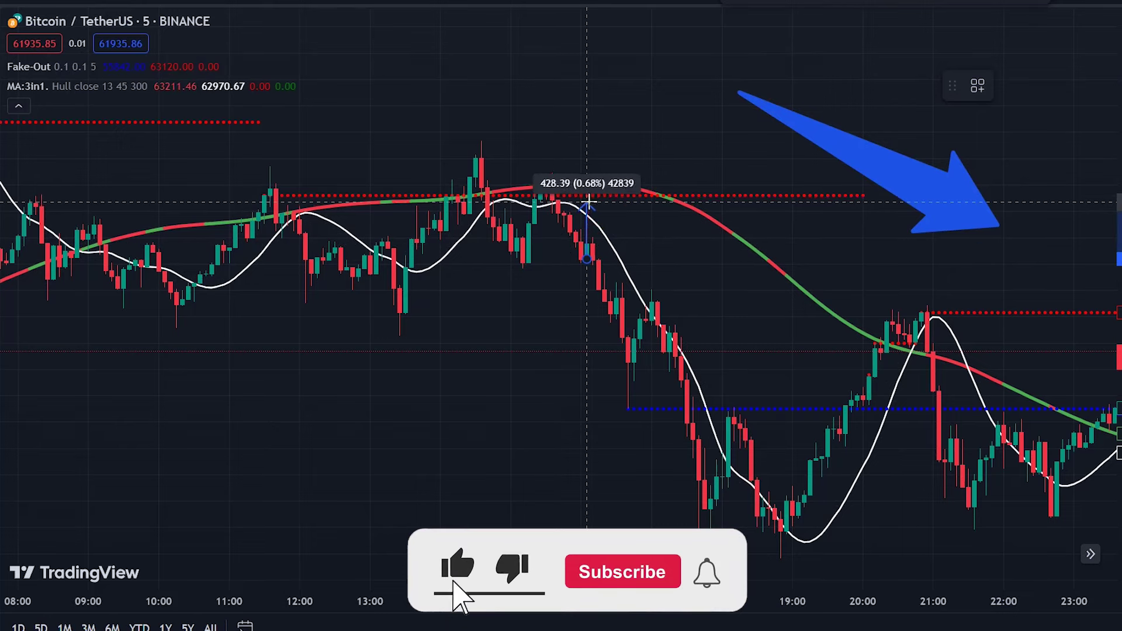
pyautogui.click(963, 529)
pyautogui.moveTo(869, 481); pyautogui.dragTo(871, 466)
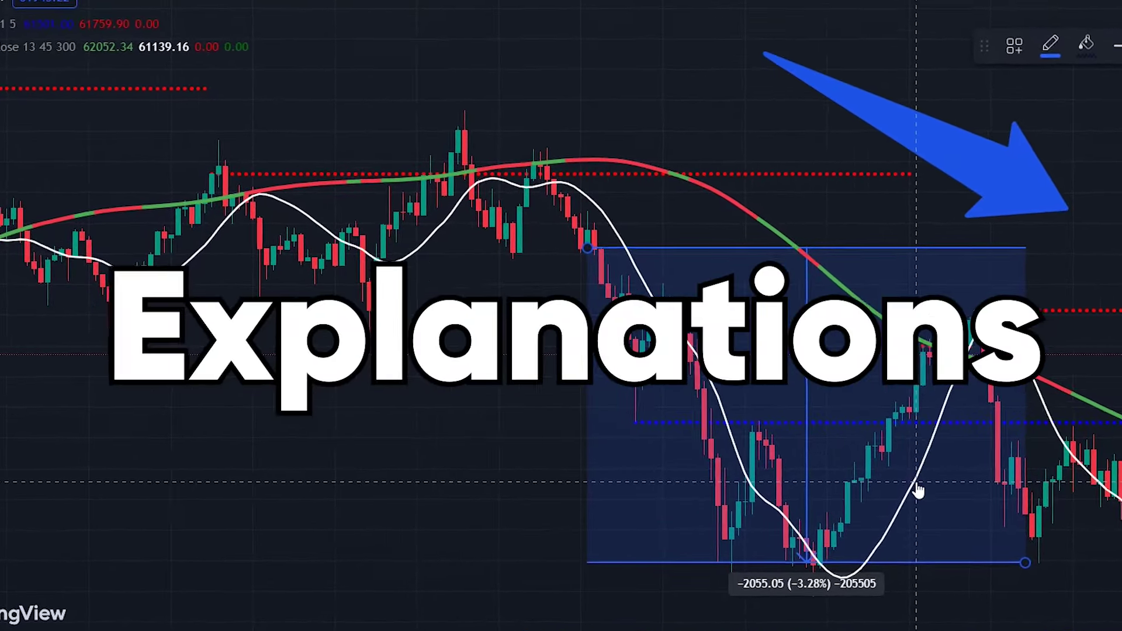
# Look back through the price history before the 29 February decline for a buy setup above MA Turtle
pyautogui.moveTo(914, 451); pyautogui.dragTo(290, 430)
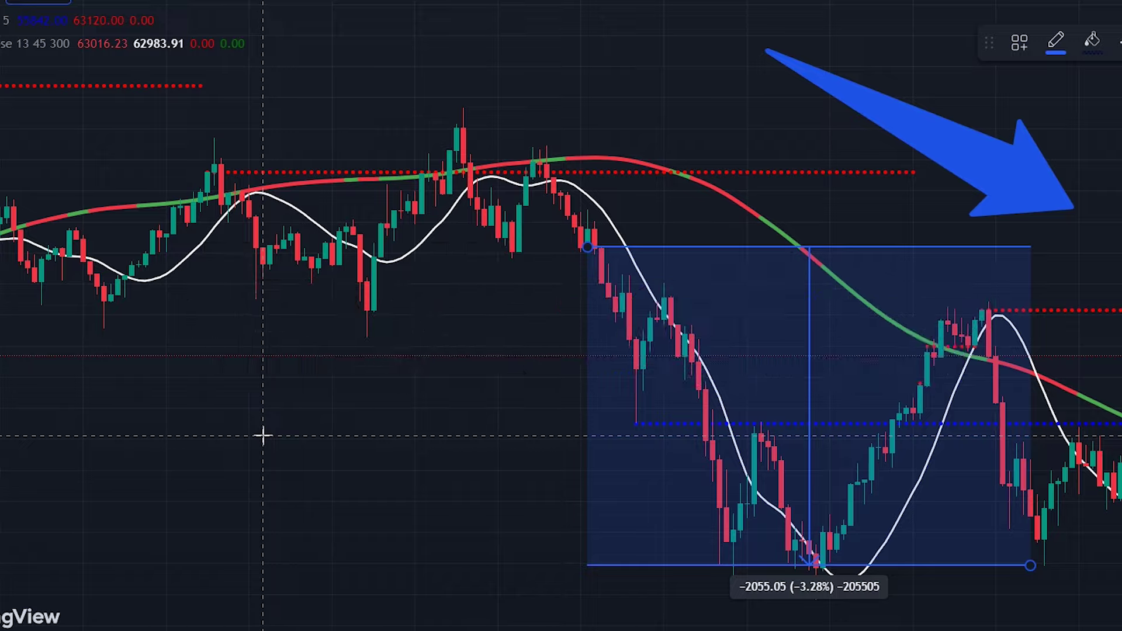
pyautogui.moveTo(132, 519); pyautogui.dragTo(784, 491)
pyautogui.moveTo(510, 493); pyautogui.dragTo(903, 391)
pyautogui.moveTo(766, 444); pyautogui.dragTo(997, 431)
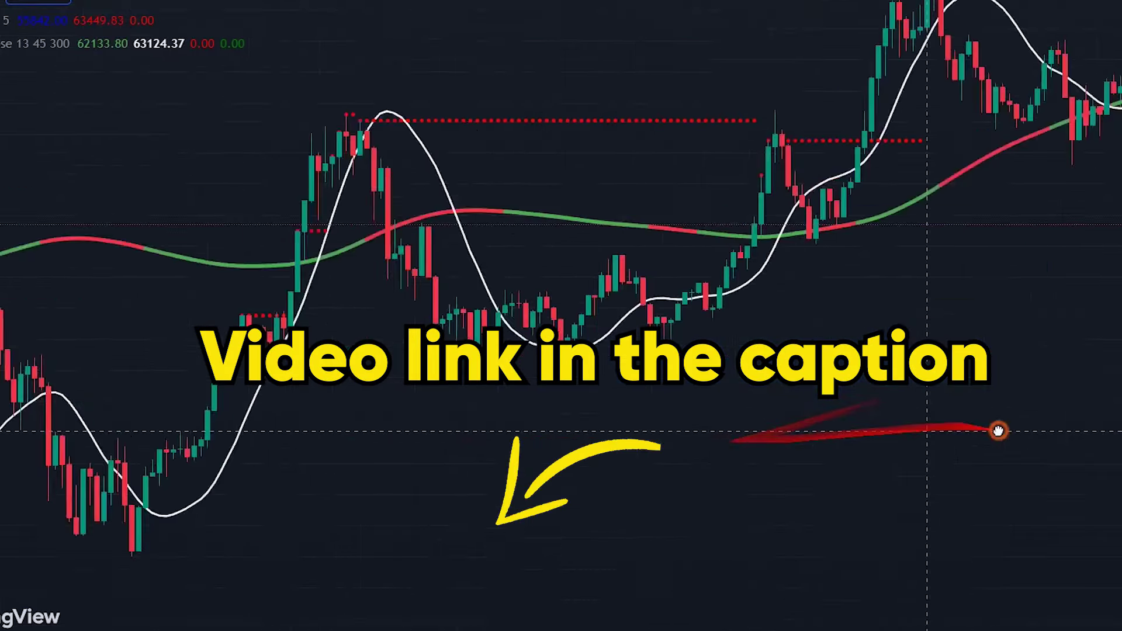
pyautogui.moveTo(649, 488); pyautogui.dragTo(1014, 396)
pyautogui.moveTo(926, 431); pyautogui.dragTo(267, 523)
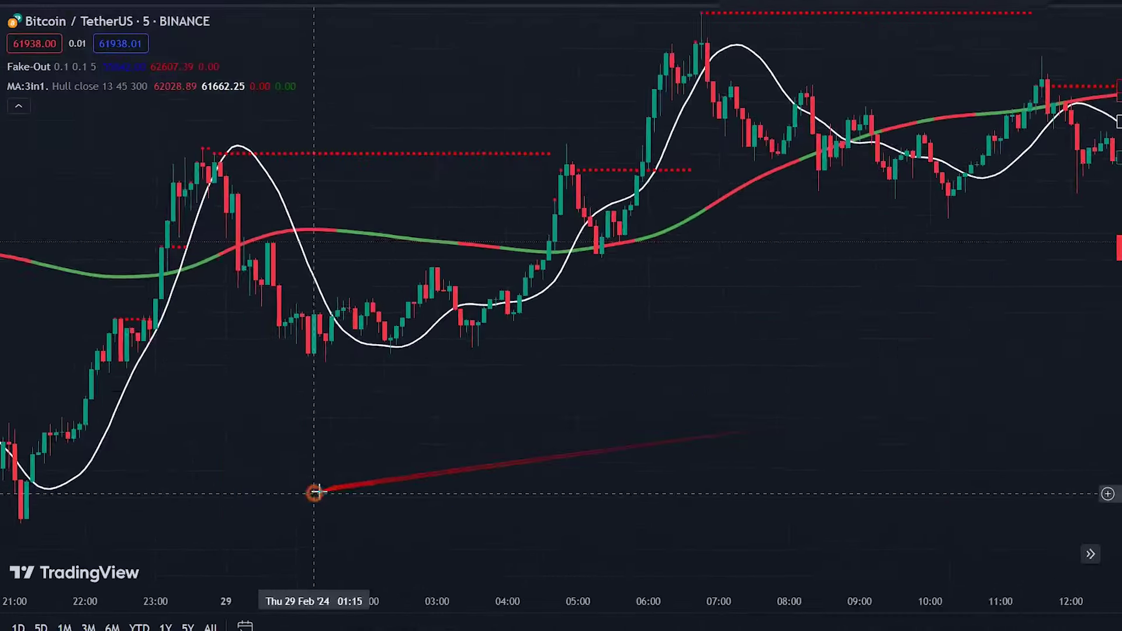
pyautogui.moveTo(468, 465); pyautogui.dragTo(954, 334)
pyautogui.moveTo(479, 435); pyautogui.dragTo(1102, 301)
pyautogui.moveTo(663, 382); pyautogui.dragTo(818, 141)
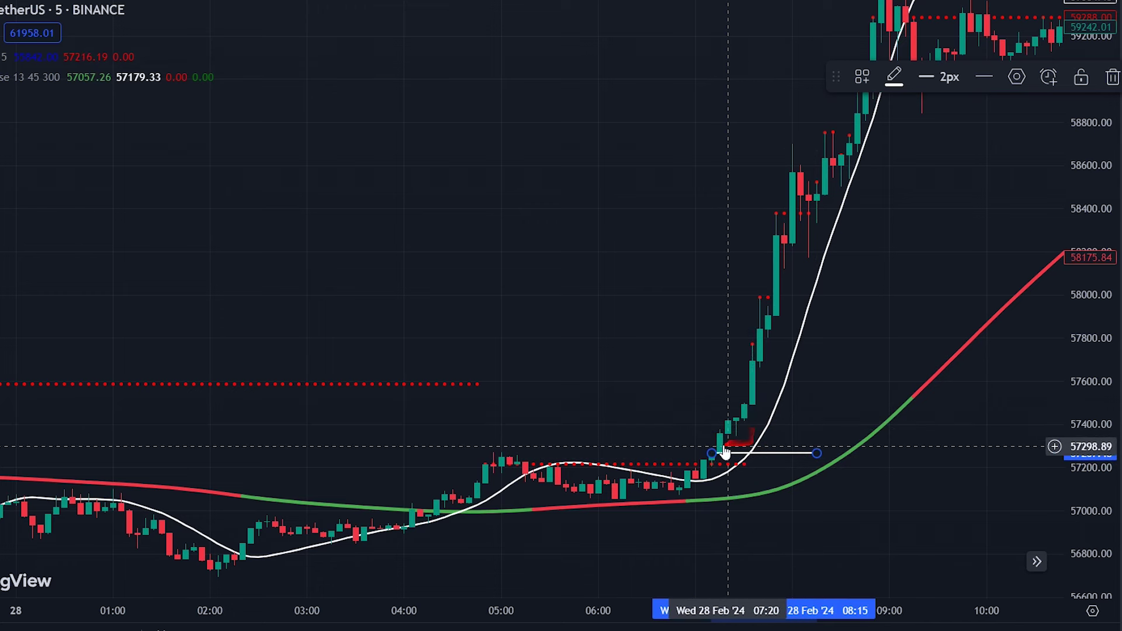
# Draw a horizontal stop-loss line at about 57,055 from the 06:05 low on 28 February, below the entry line
pyautogui.click(693, 86)
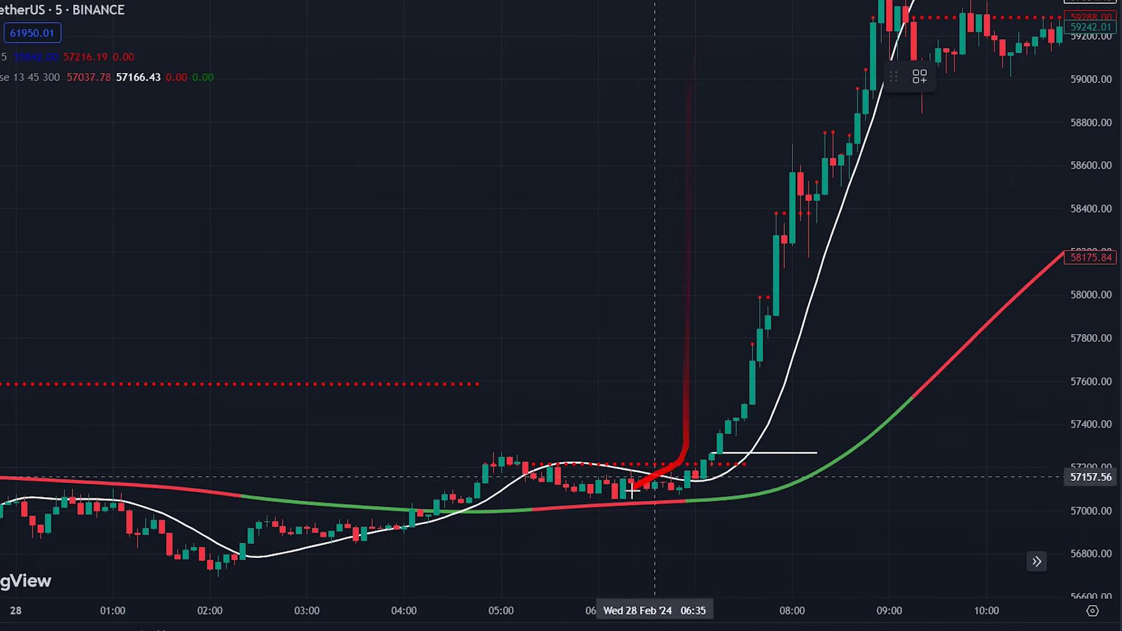
pyautogui.click(608, 498)
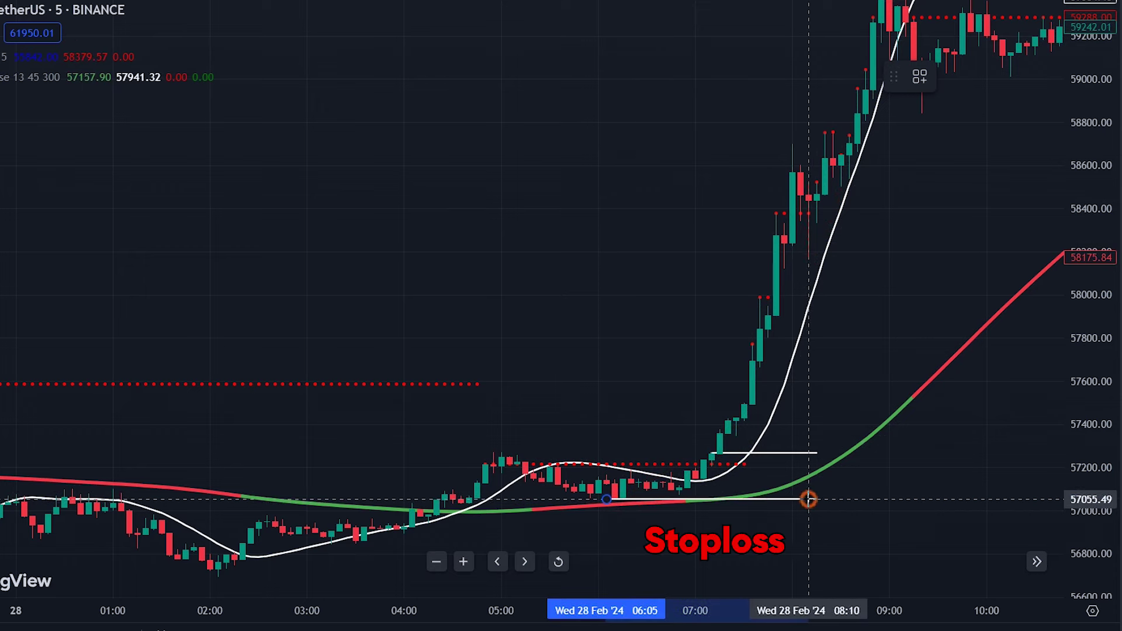
pyautogui.click(826, 500)
# Place a long position at the 57,271 entry with its stop on the stop-loss line and its target at 1.5 risk/reward
pyautogui.moveTo(825, 500)
pyautogui.mouseDown()
pyautogui.moveTo(751, 471)
pyautogui.moveTo(741, 188)
pyautogui.moveTo(760, 2)
pyautogui.mouseUp()
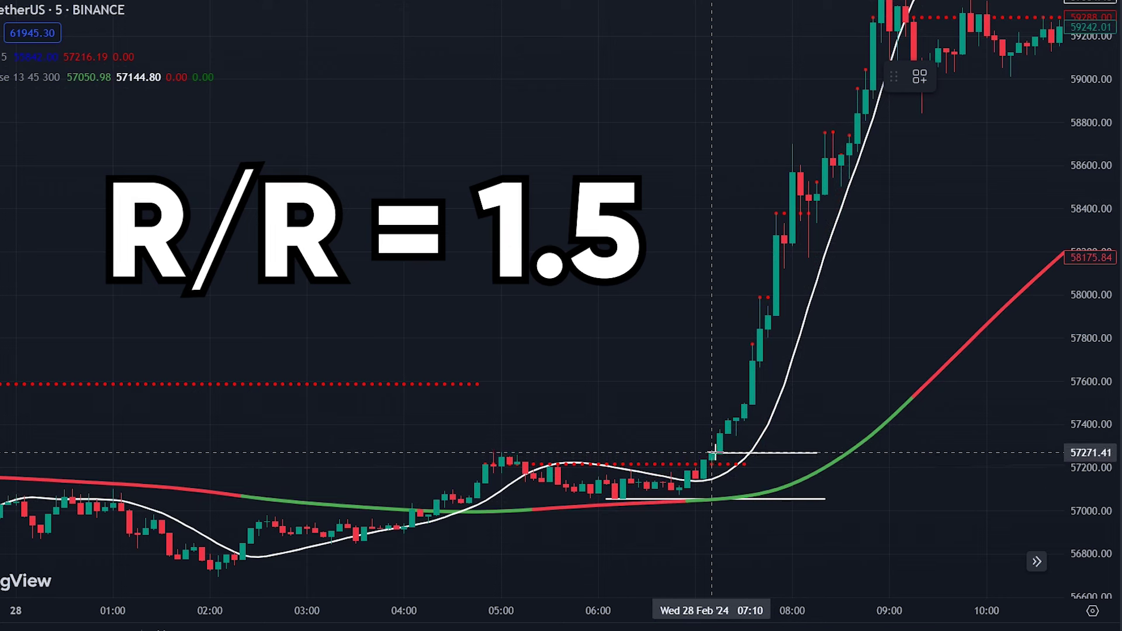
pyautogui.click(712, 453)
pyautogui.moveTo(716, 570); pyautogui.dragTo(711, 501)
pyautogui.moveTo(713, 332); pyautogui.dragTo(723, 376)
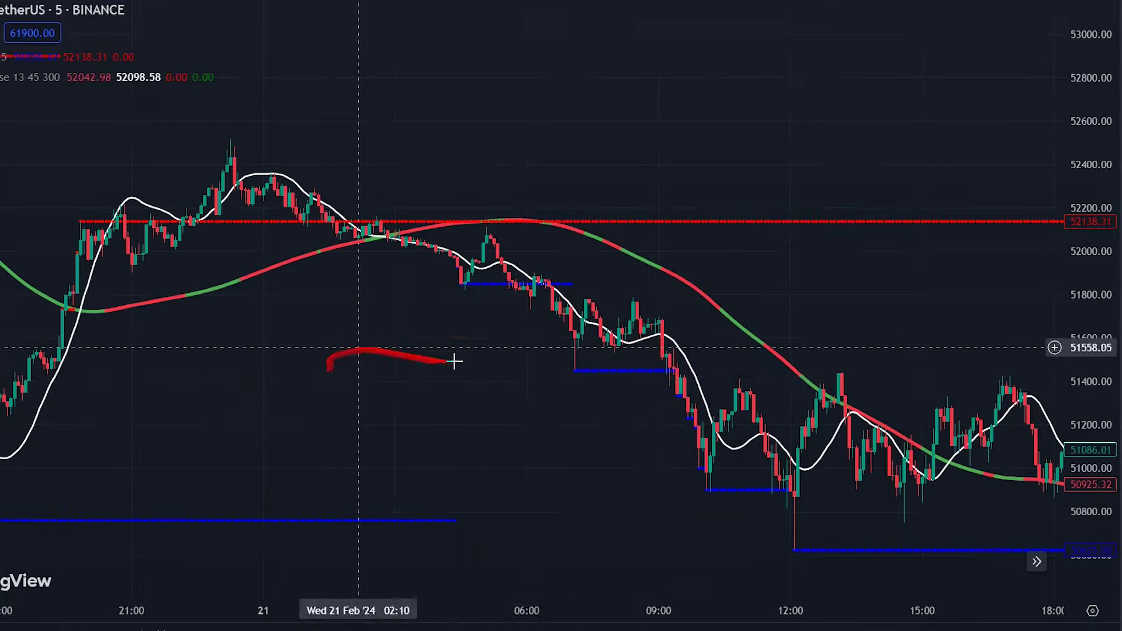
# Examine the 21 February decline, comparing the candles with MA Turtle and the break of the first blue support line
pyautogui.moveTo(524, 363)
pyautogui.mouseDown()
pyautogui.moveTo(617, 353)
pyautogui.moveTo(641, 433)
pyautogui.moveTo(374, 236)
pyautogui.moveTo(696, 436)
pyautogui.moveTo(695, 489)
pyautogui.mouseUp()
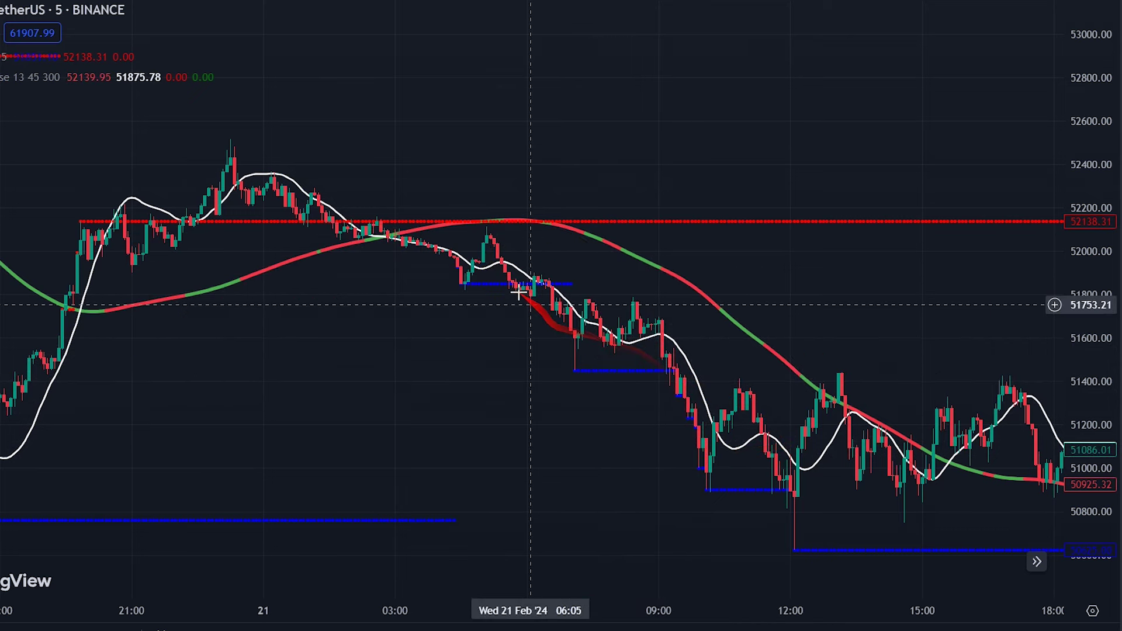
pyautogui.moveTo(508, 276); pyautogui.dragTo(686, 344)
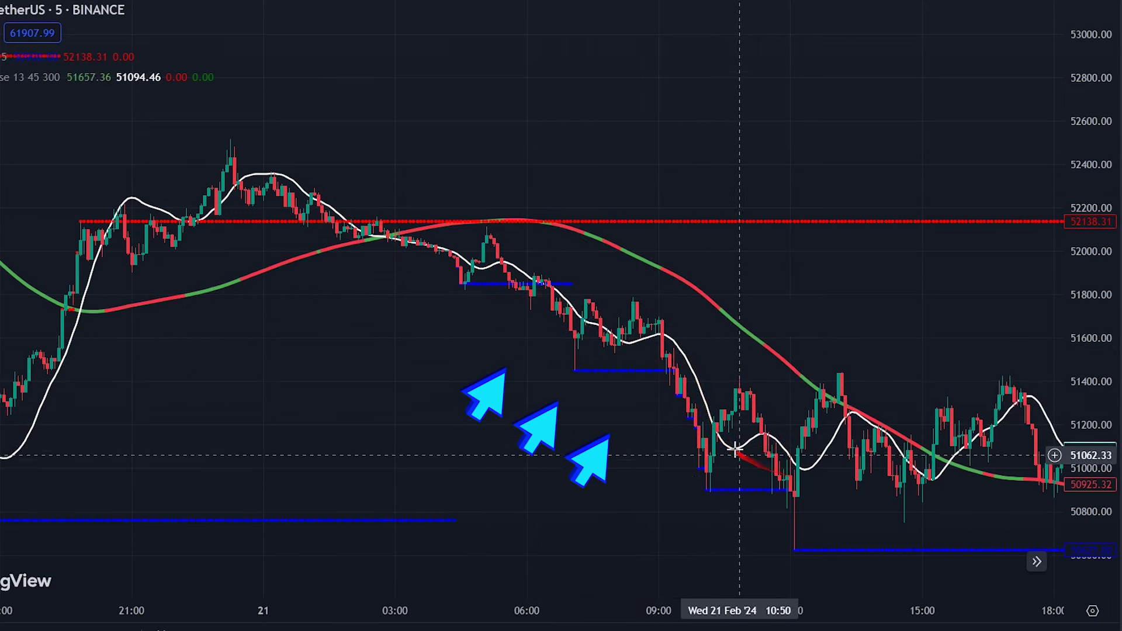
pyautogui.moveTo(539, 316)
pyautogui.mouseDown()
pyautogui.moveTo(894, 313)
pyautogui.moveTo(726, 257)
pyautogui.moveTo(882, 250)
pyautogui.moveTo(596, 222)
pyautogui.moveTo(671, 321)
pyautogui.moveTo(554, 311)
pyautogui.moveTo(722, 396)
pyautogui.moveTo(464, 251)
pyautogui.moveTo(689, 348)
pyautogui.moveTo(501, 416)
pyautogui.mouseUp()
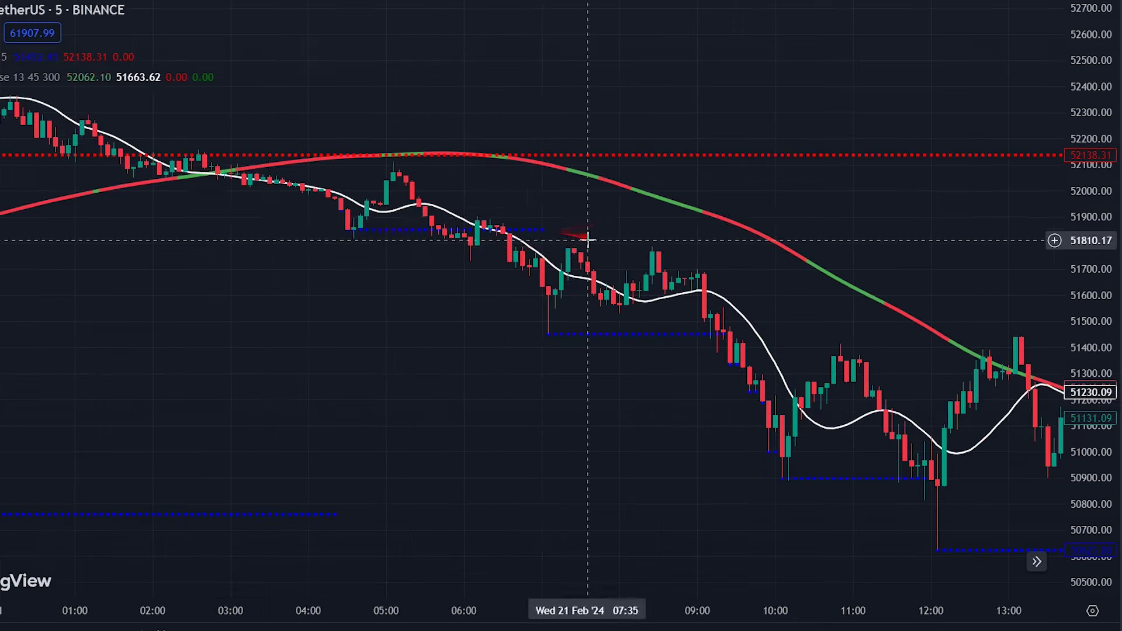
pyautogui.moveTo(584, 238)
pyautogui.mouseDown()
pyautogui.moveTo(268, 208)
pyautogui.moveTo(581, 232)
pyautogui.moveTo(473, 180)
pyautogui.mouseUp()
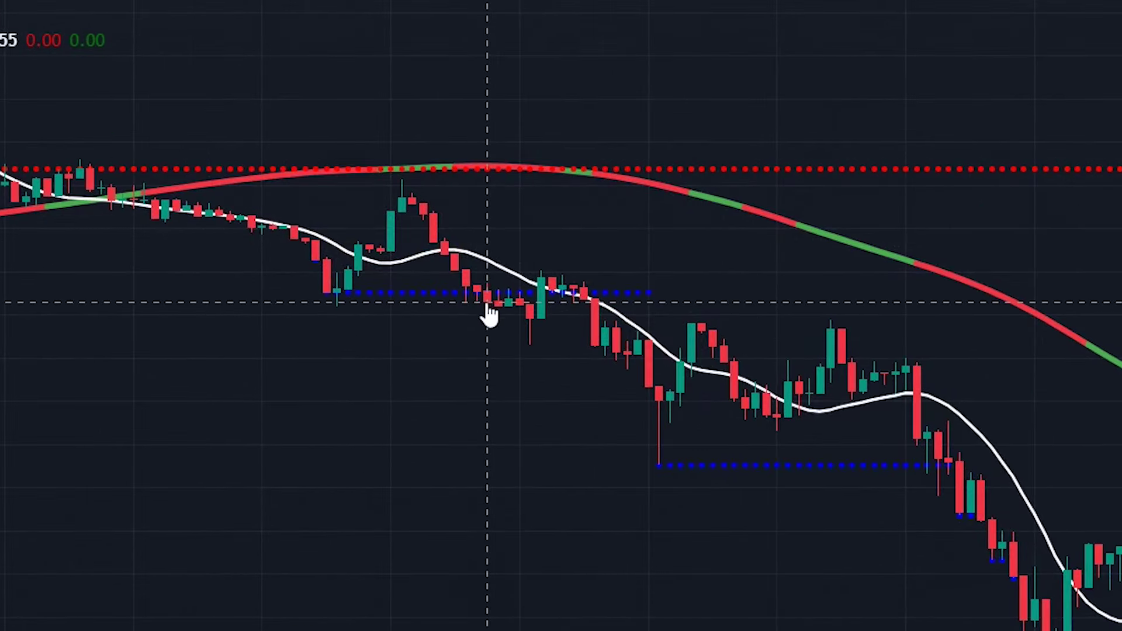
pyautogui.moveTo(482, 300); pyautogui.dragTo(520, 310)
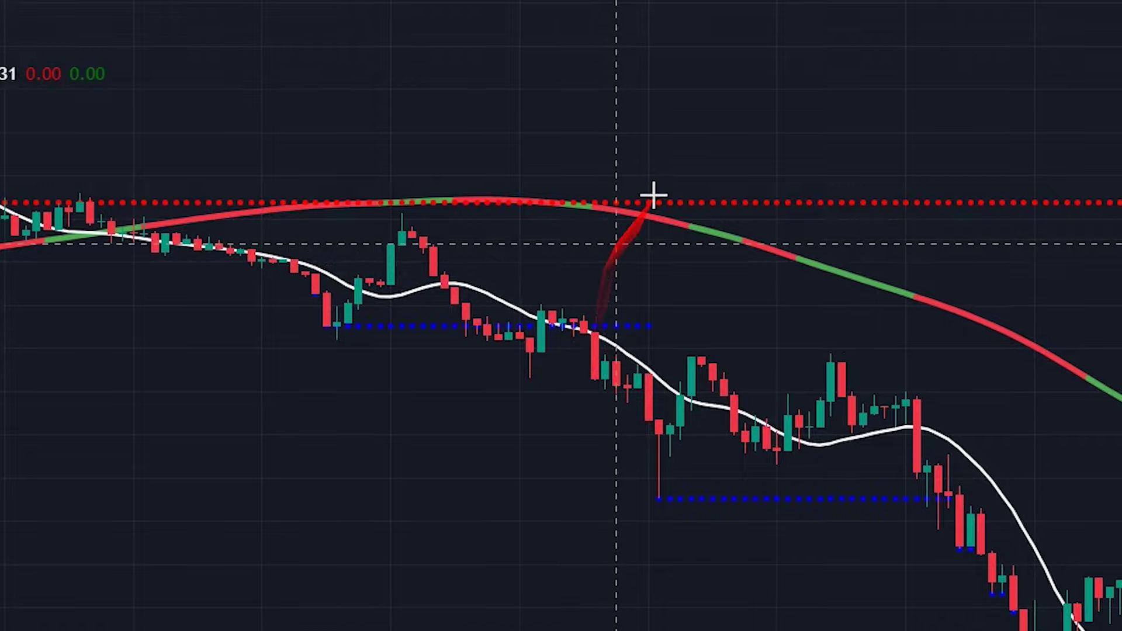
# Draw horizontal lines on 21 February for the entry from the 06:35 candle's close and for the stop loss from the 05:05 high, both ending at 09:25
pyautogui.click(878, 26)
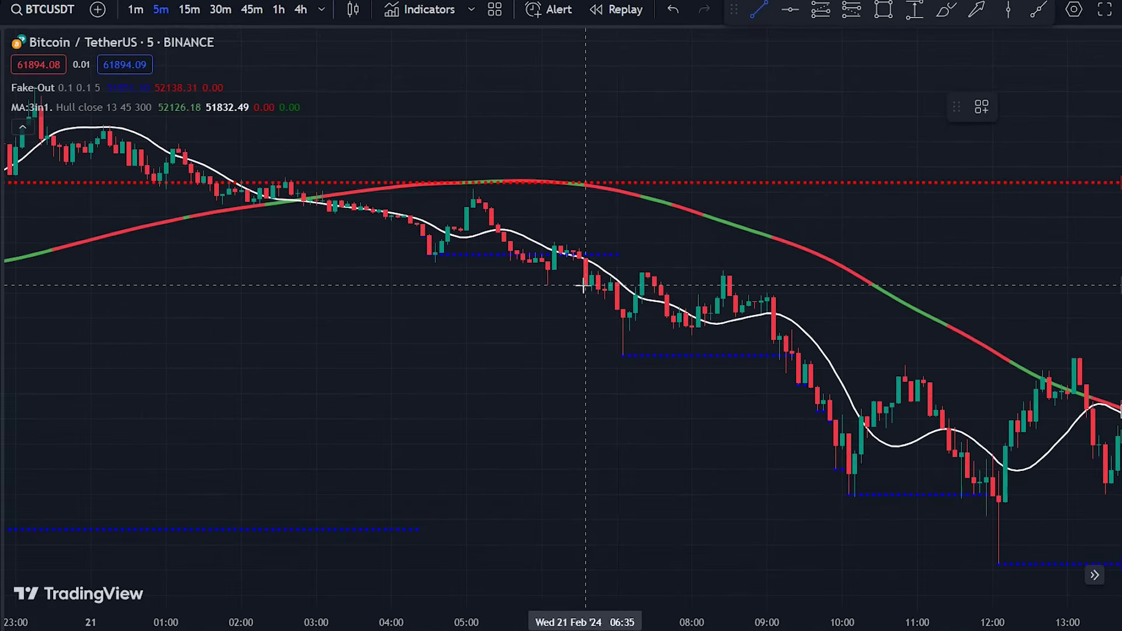
pyautogui.moveTo(585, 285); pyautogui.dragTo(711, 286)
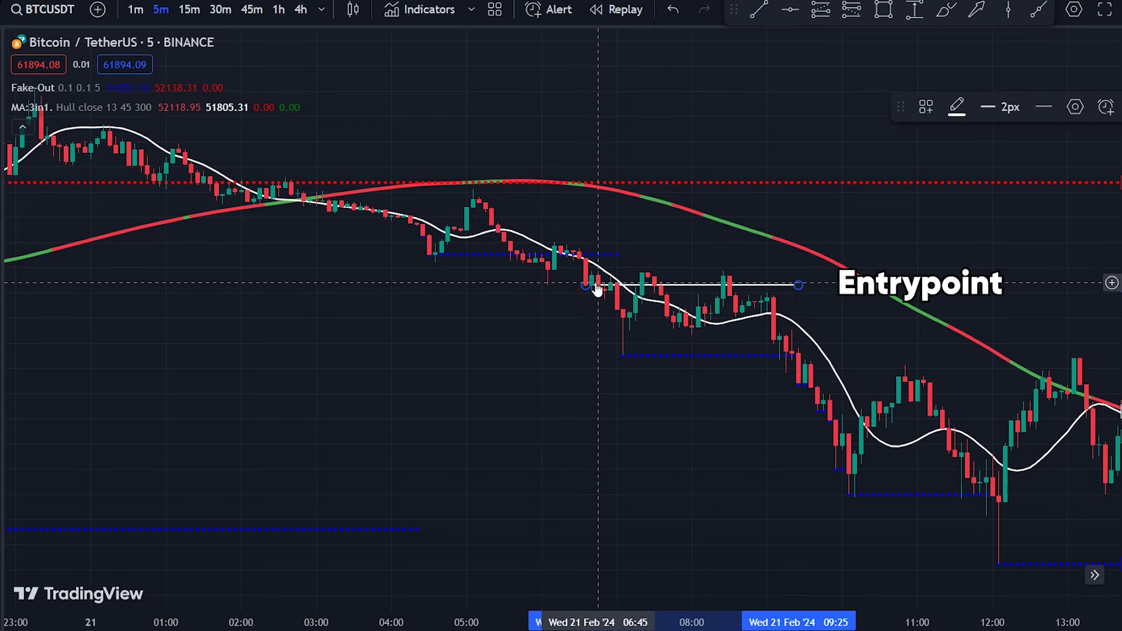
pyautogui.click(758, 11)
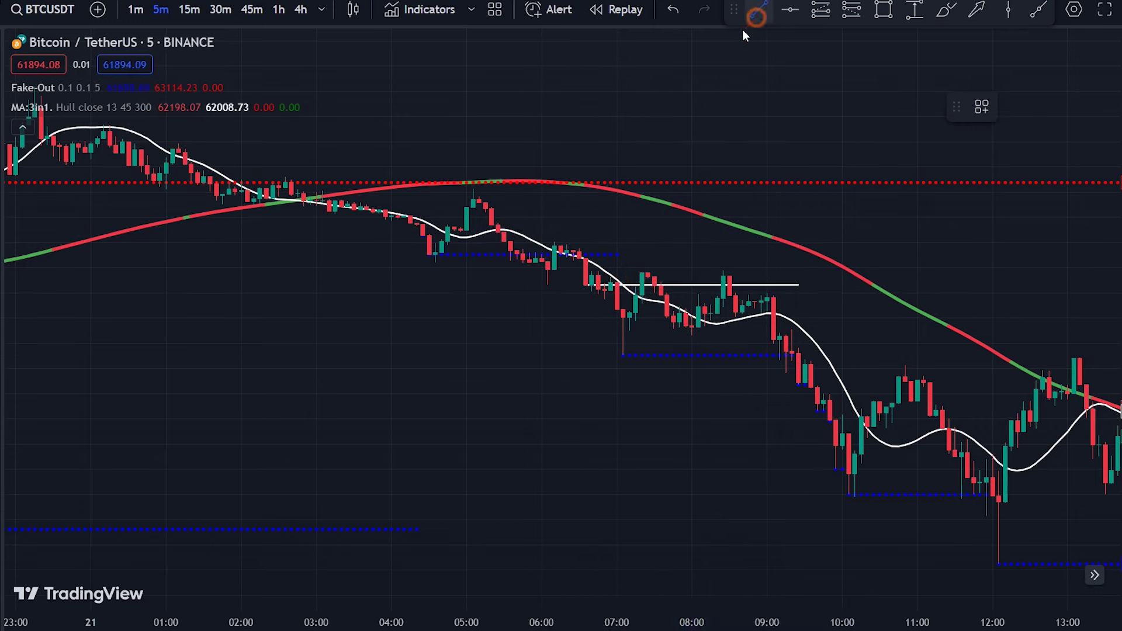
pyautogui.click(474, 190)
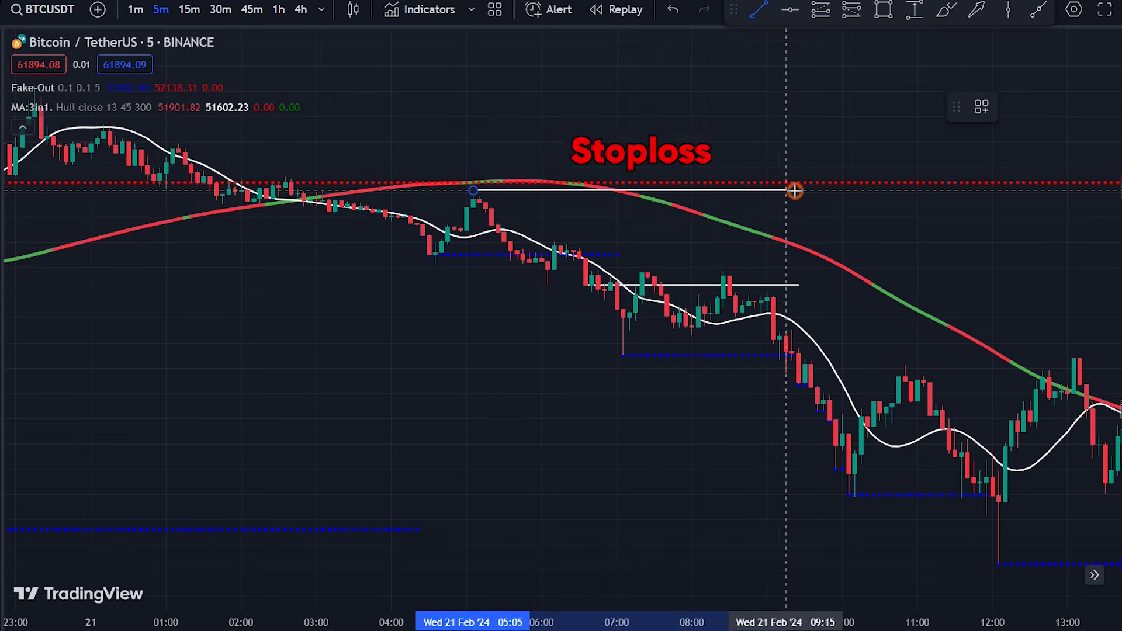
pyautogui.click(796, 191)
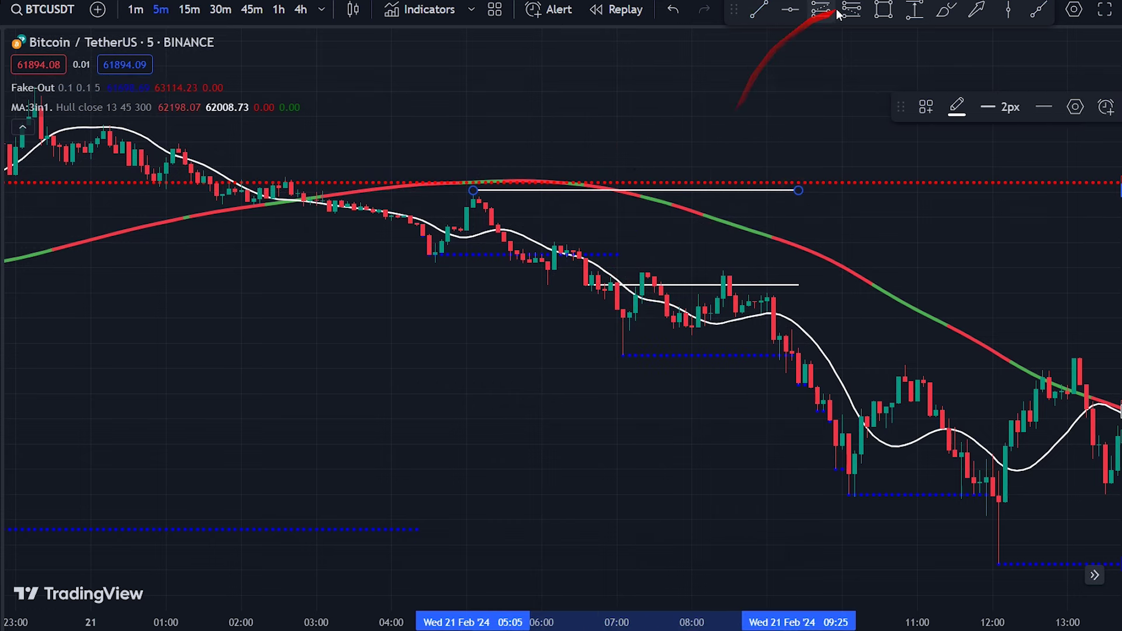
# Place a short position from 06:35 on the entry line, with its stop on the stop-loss line and its target at about 1.57 risk/reward
pyautogui.click(586, 285)
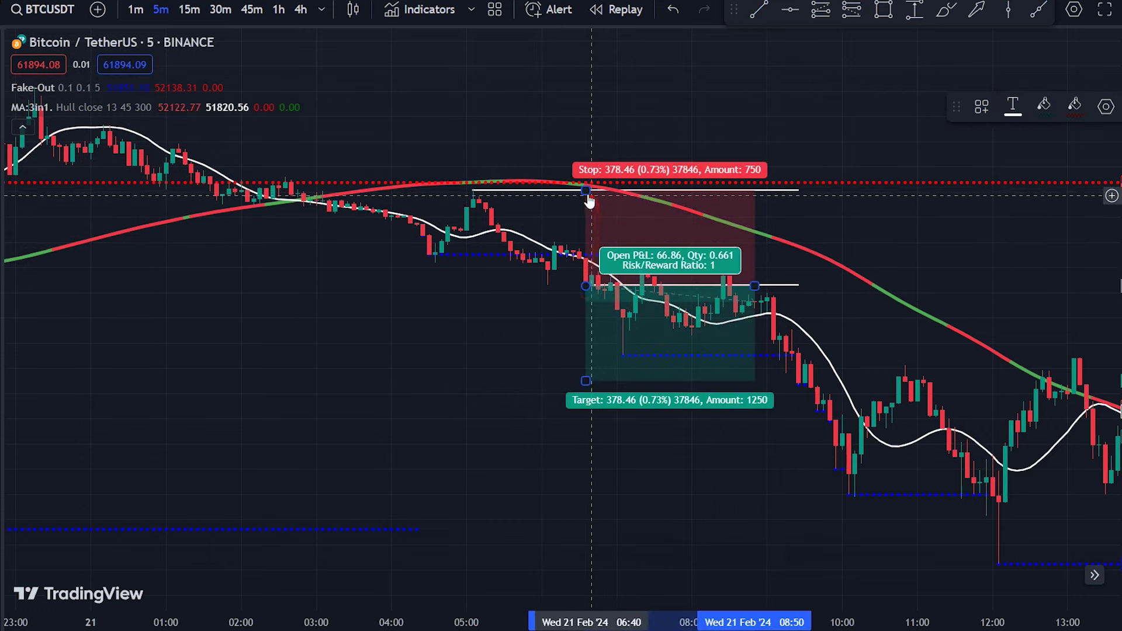
pyautogui.moveTo(591, 384); pyautogui.dragTo(592, 435)
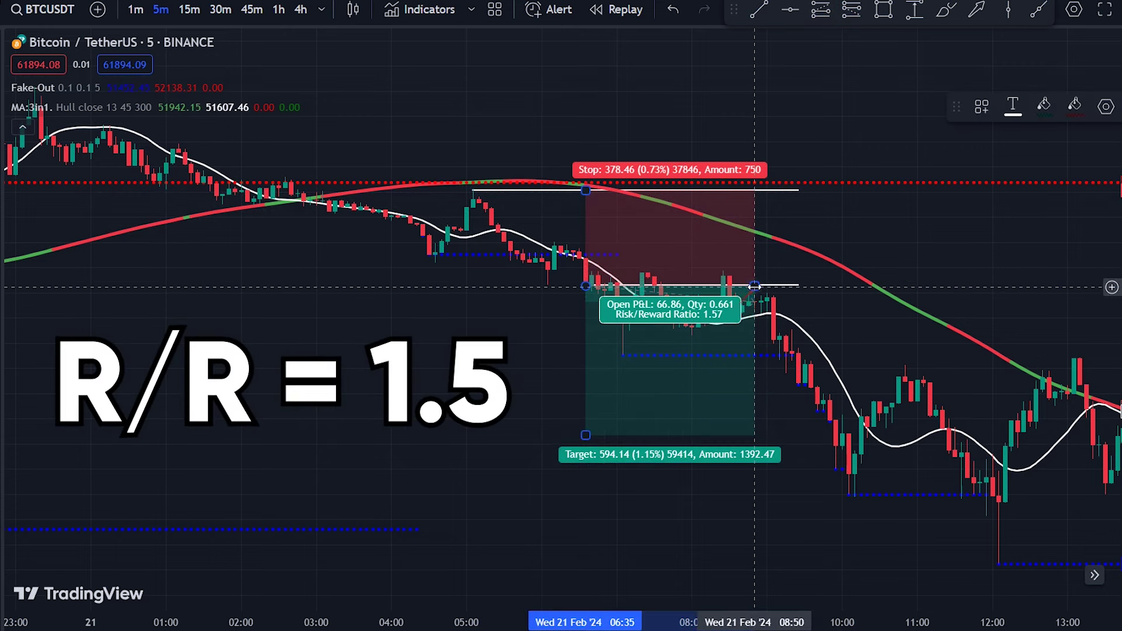